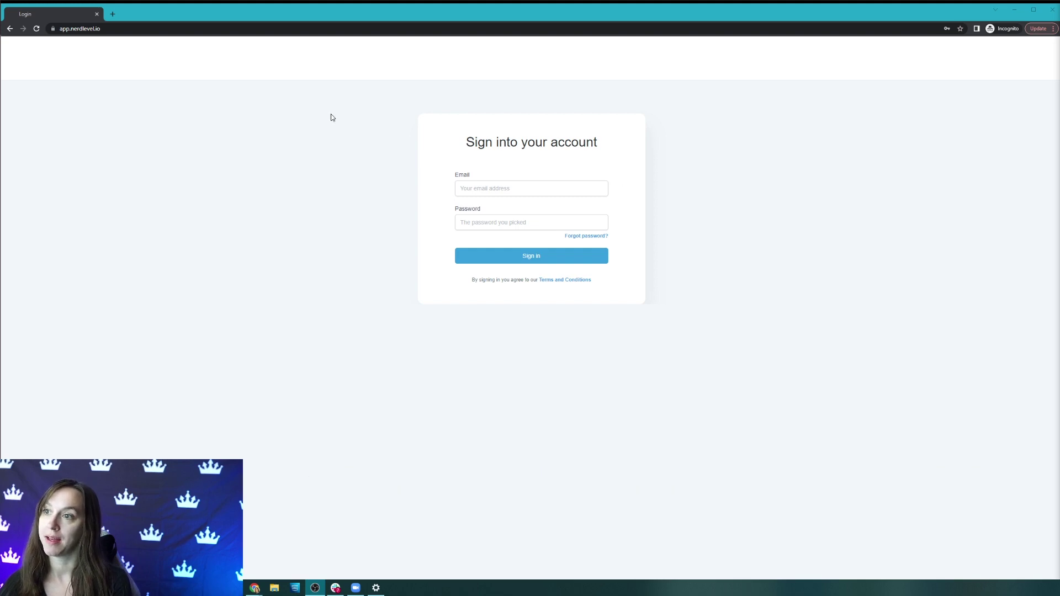
# - Reload the default GoHighLevel sign-in page in the incognito window
pyautogui.click(36, 28)
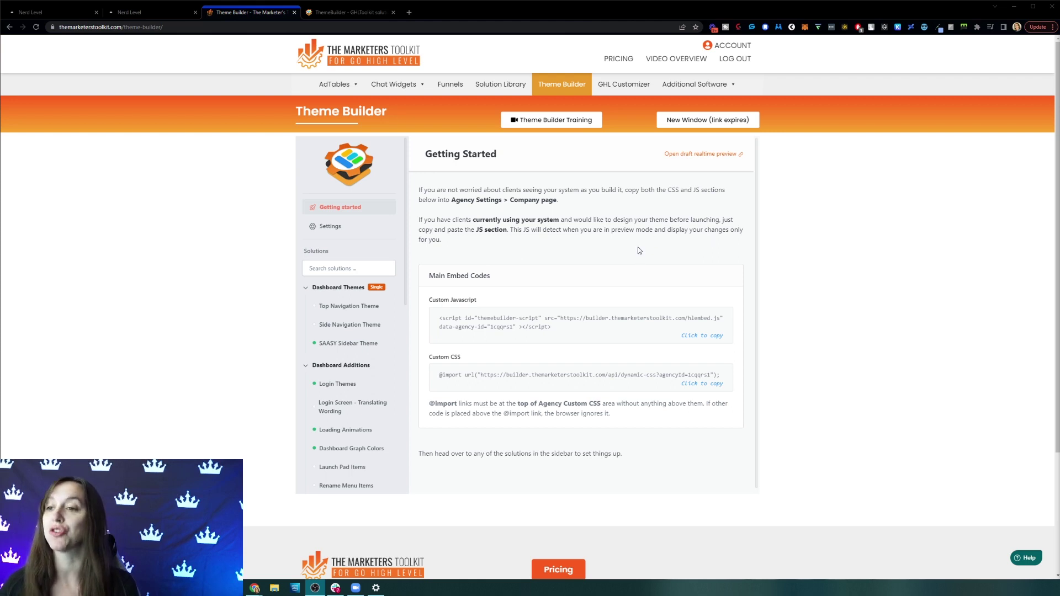
# - Browse the SAASY Sidebar, Top Navigation, Loading Animations and Graph Colors solutions, ending on Login Themes
pyautogui.click(371, 344)
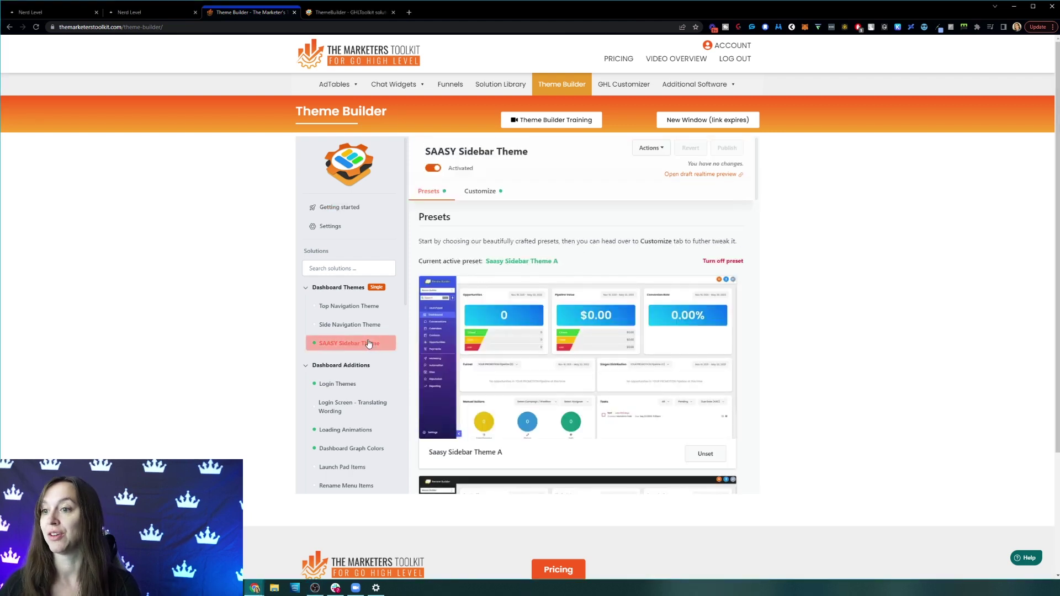
pyautogui.click(367, 311)
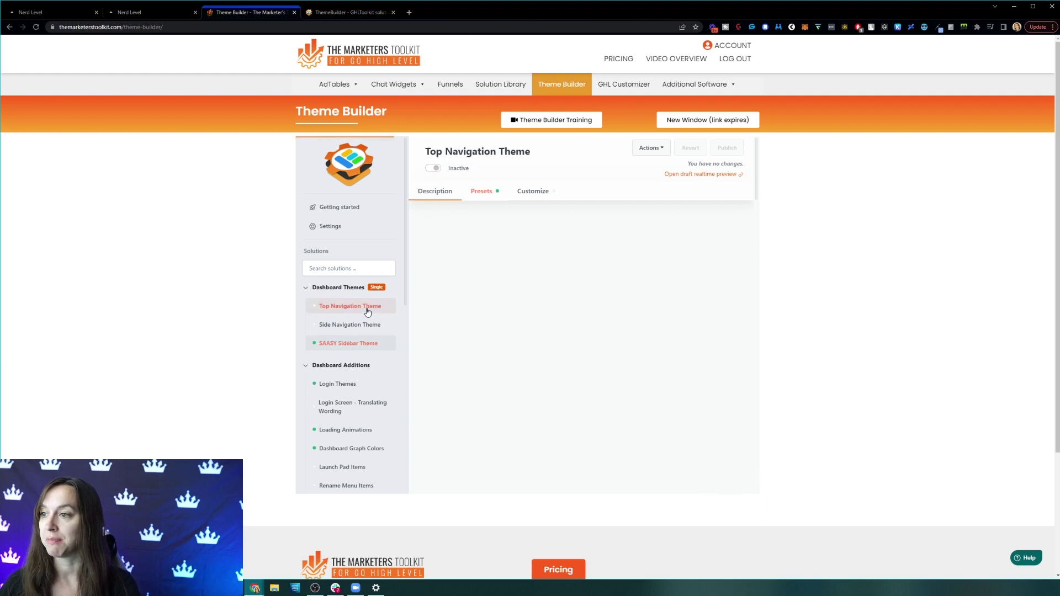
pyautogui.scroll(-2, 367, 312)
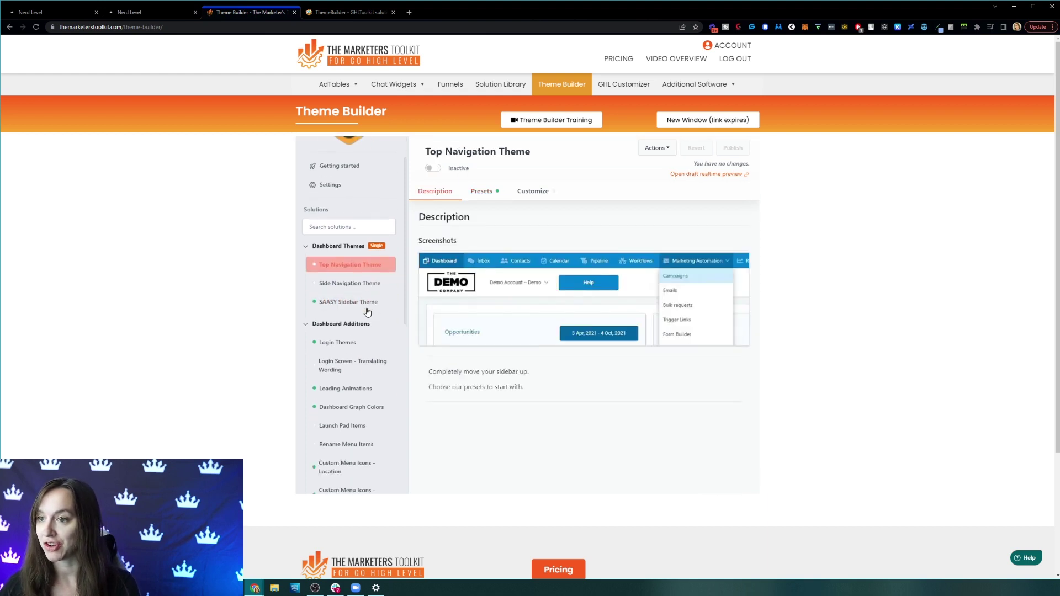
pyautogui.click(343, 347)
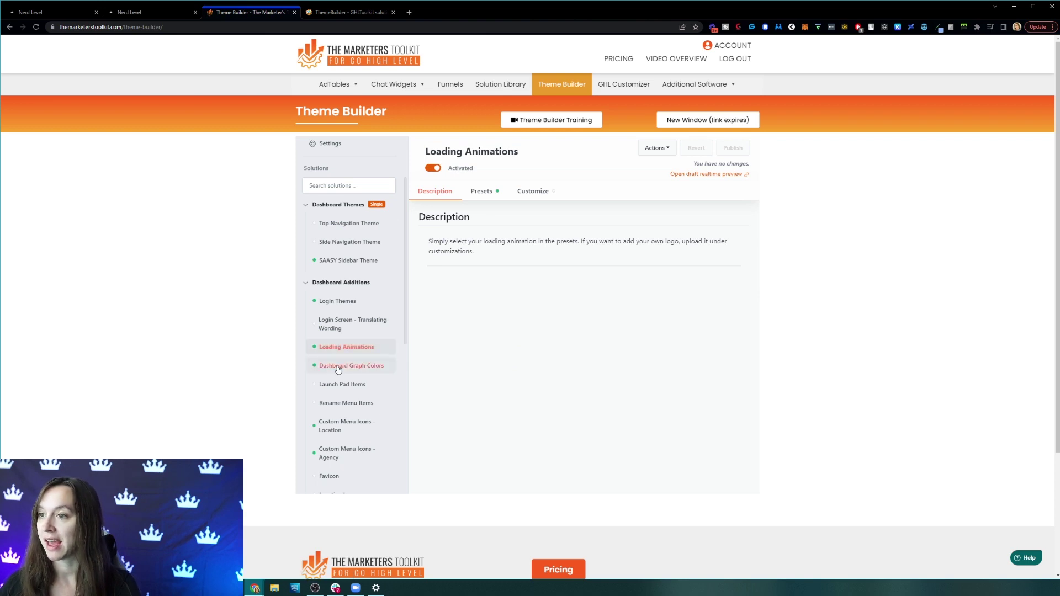
pyautogui.click(339, 367)
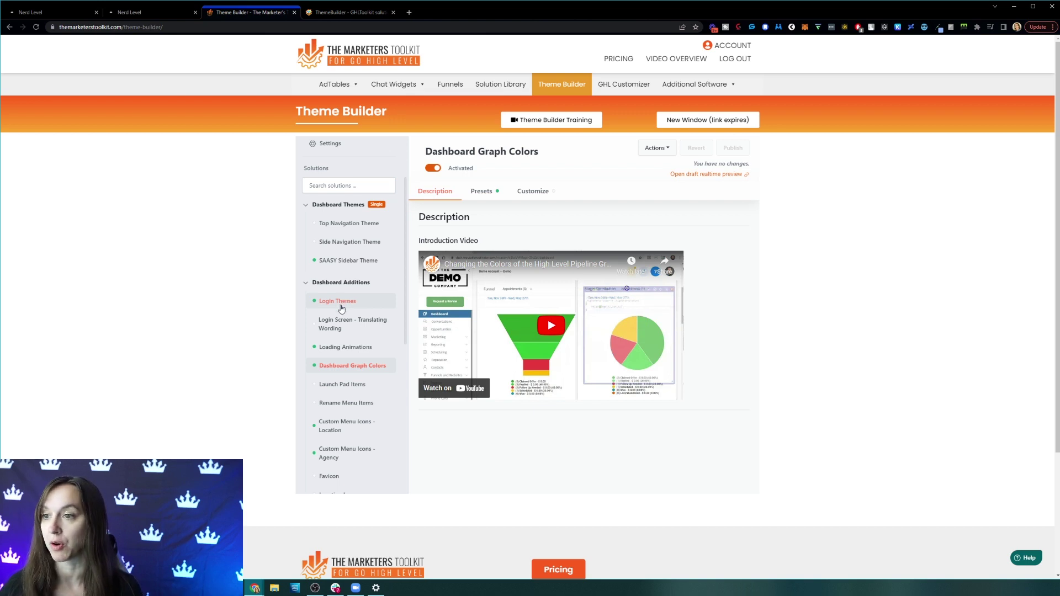
pyautogui.click(342, 307)
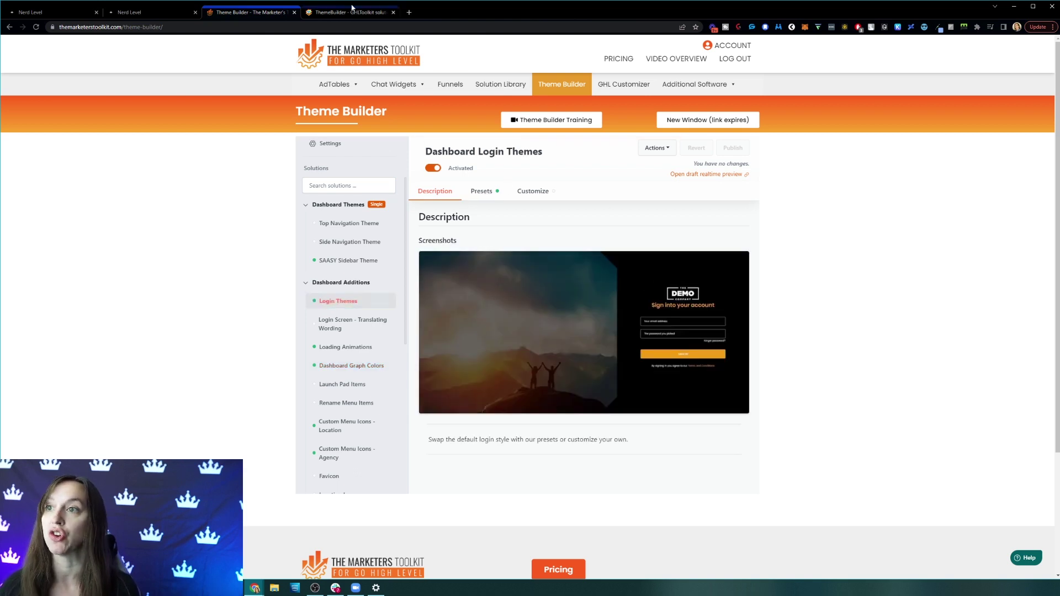
# - Set Theme A as the Login Themes preset and publish it live
pyautogui.click(331, 13)
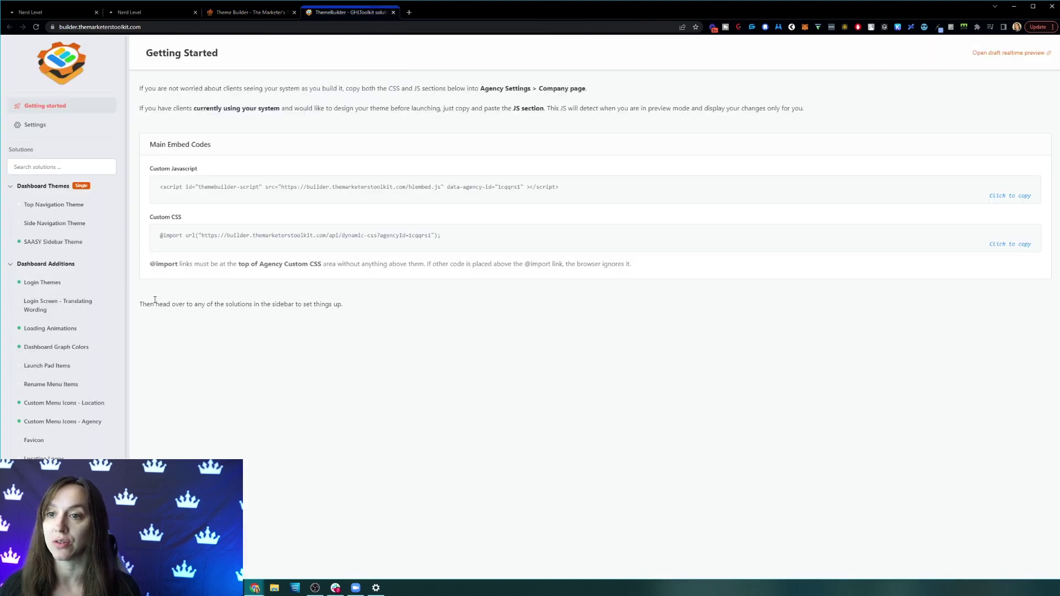
pyautogui.click(57, 284)
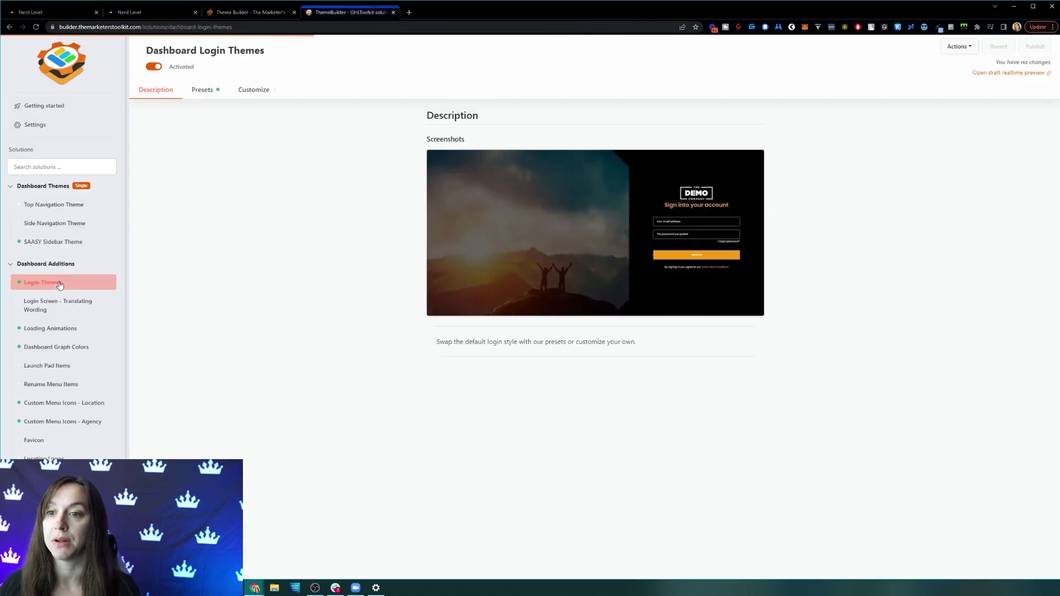
pyautogui.click(201, 98)
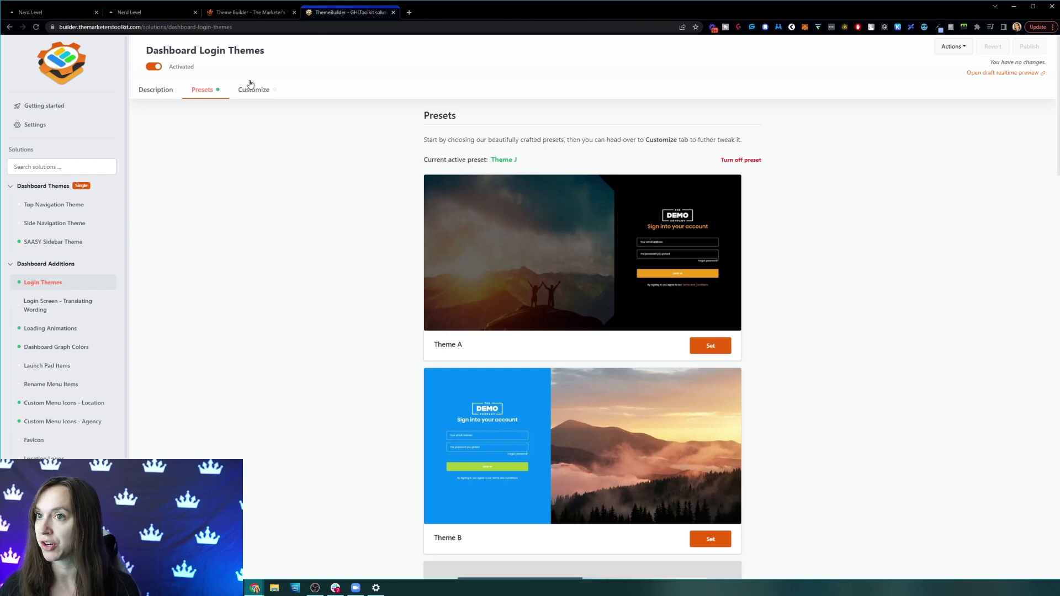
pyautogui.click(708, 348)
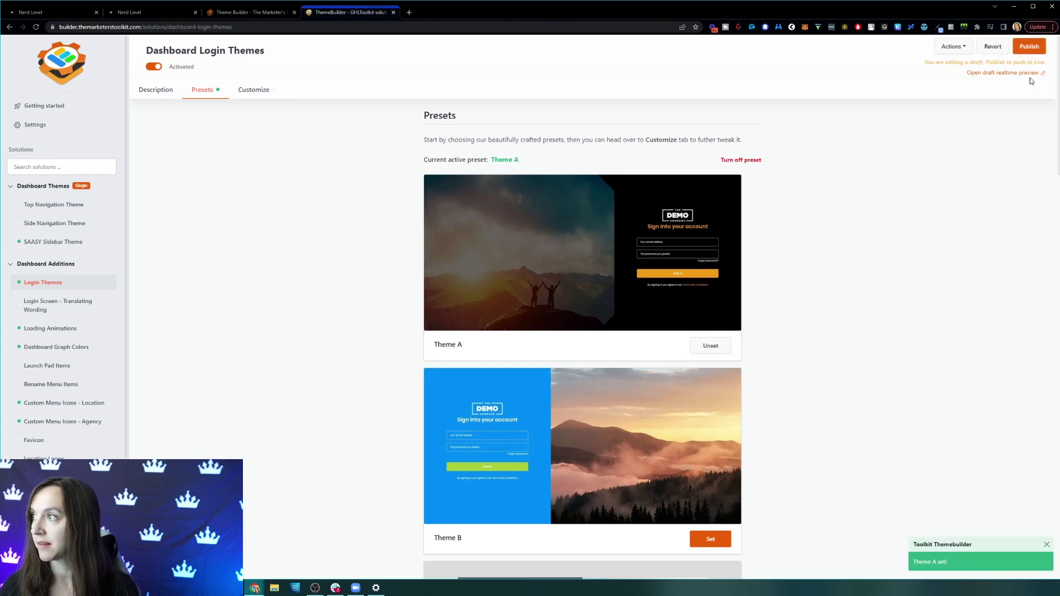
pyautogui.click(1029, 46)
pyautogui.click(607, 156)
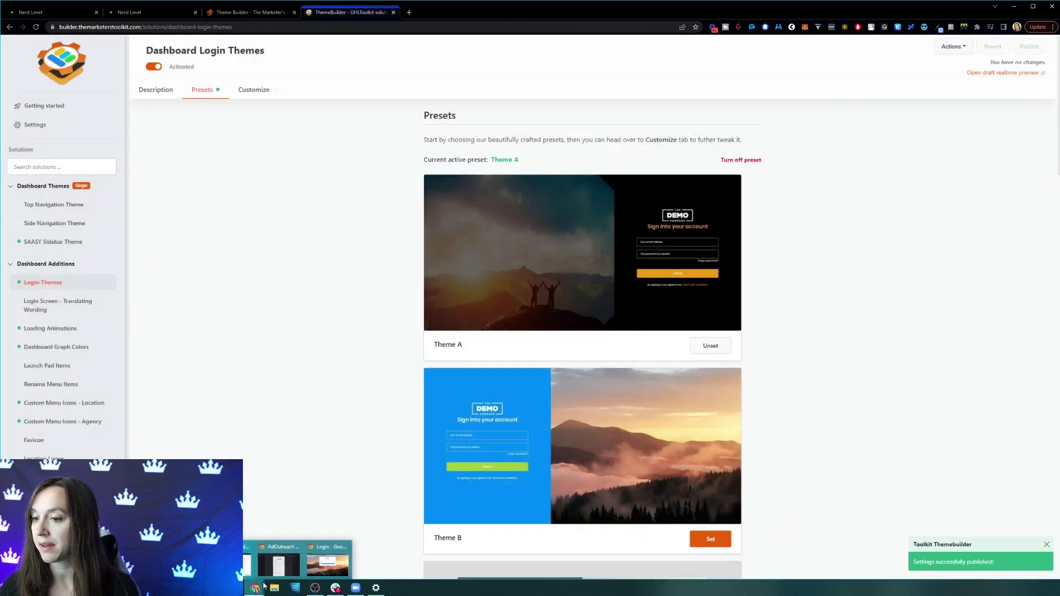
# - Reload the incognito sign-in page to view the dark Theme A design, then return to the builder
pyautogui.click(328, 563)
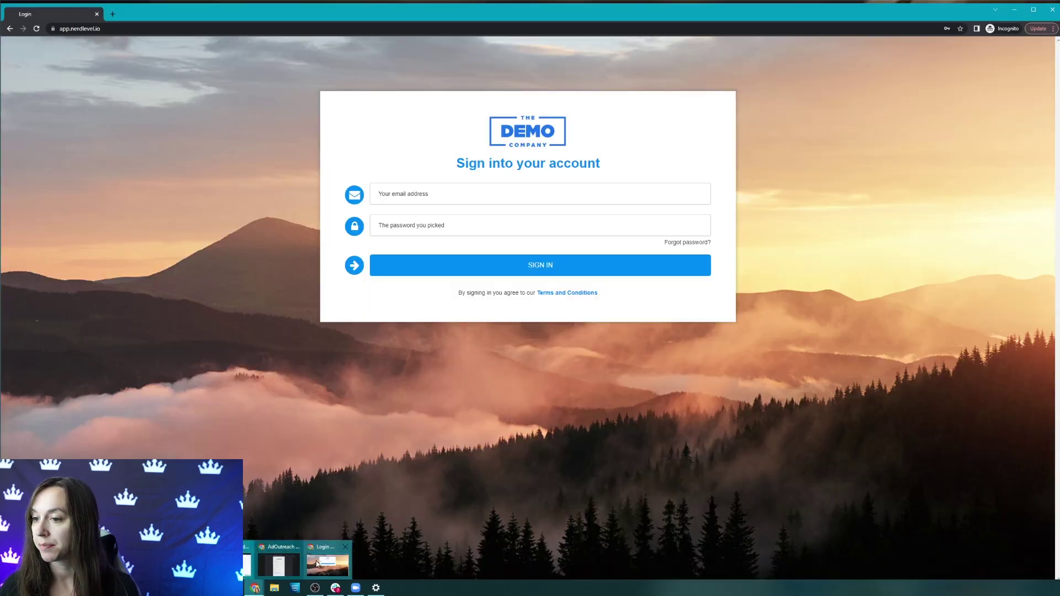
pyautogui.click(37, 28)
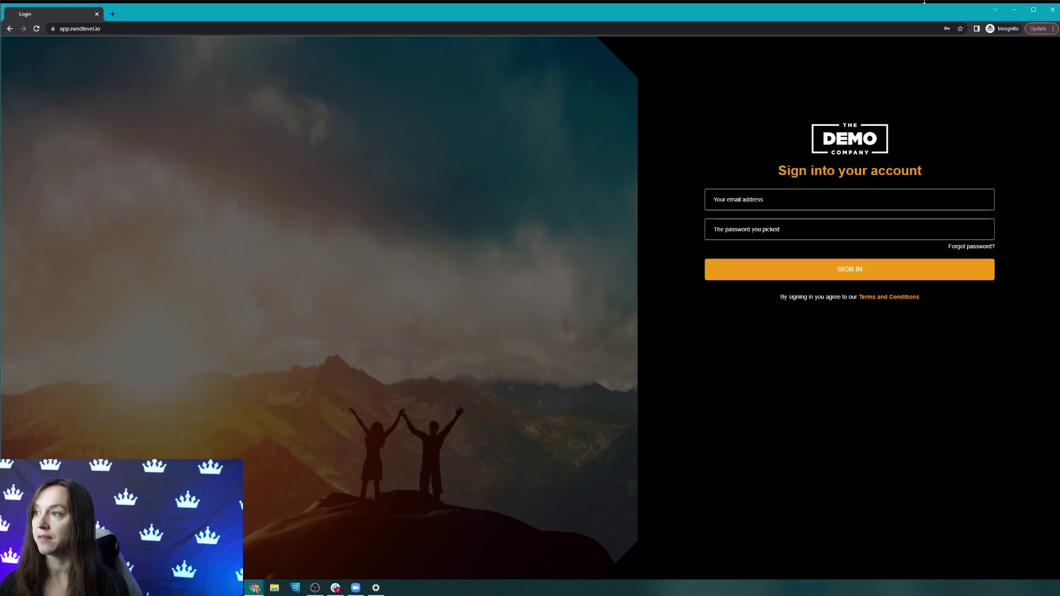
pyautogui.click(1015, 10)
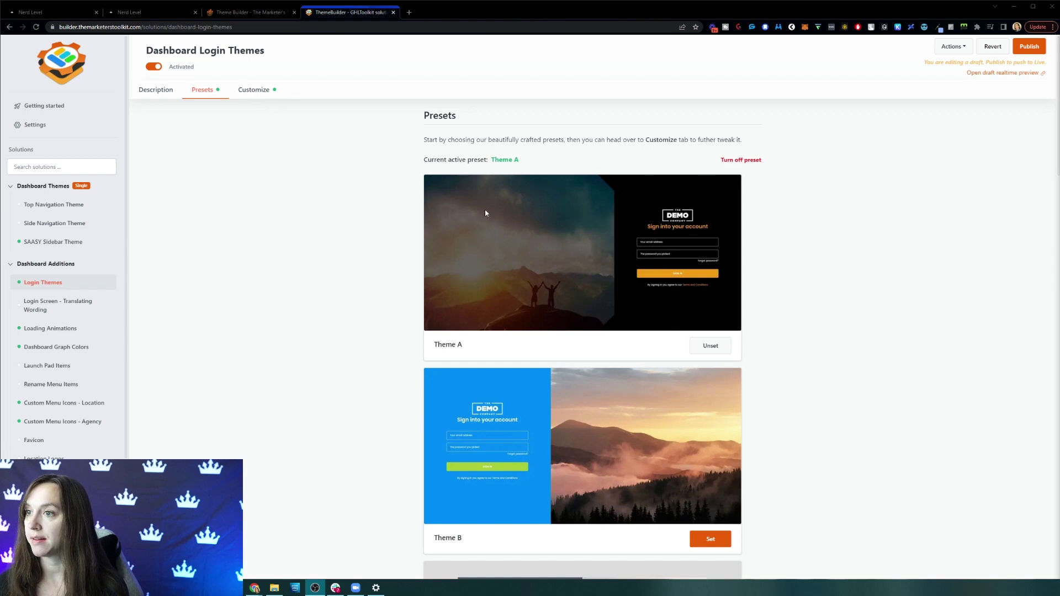
# - Upload Streamyard-background.png as the login body image and check the sign-in page
pyautogui.click(250, 90)
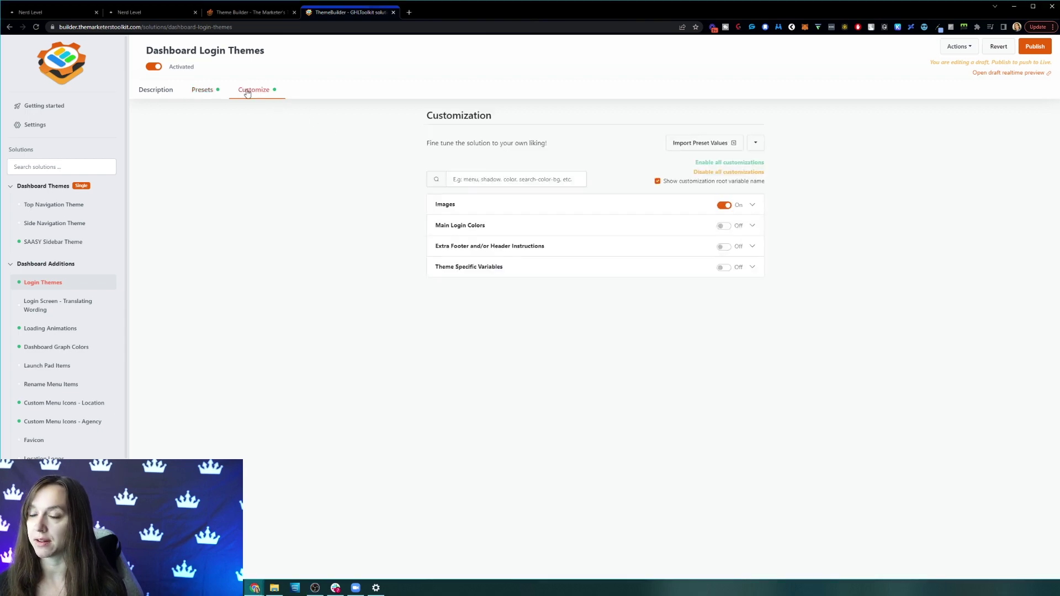
pyautogui.click(446, 207)
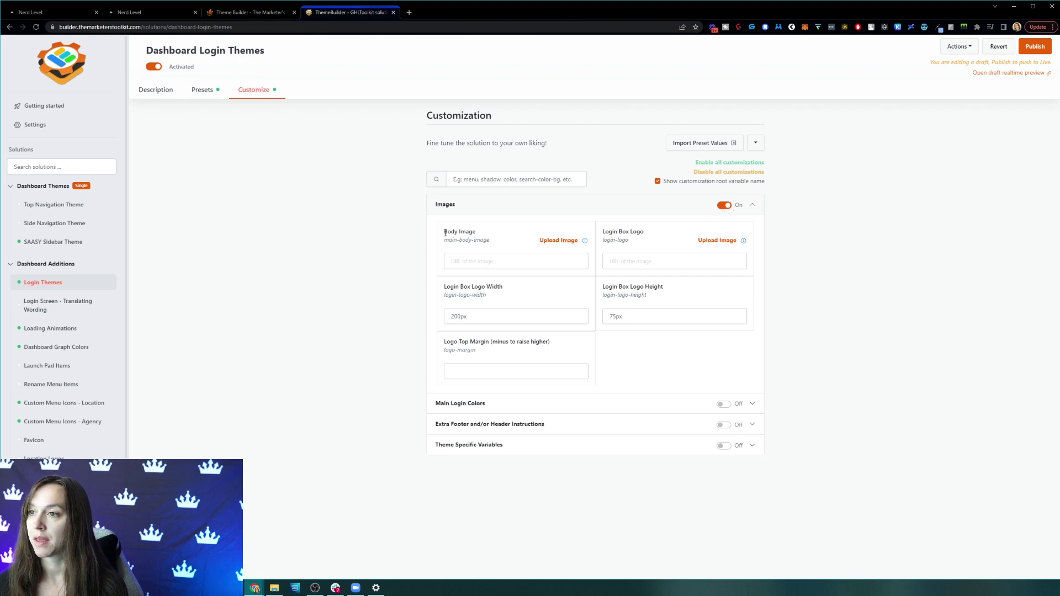
pyautogui.moveTo(445, 233); pyautogui.dragTo(504, 239)
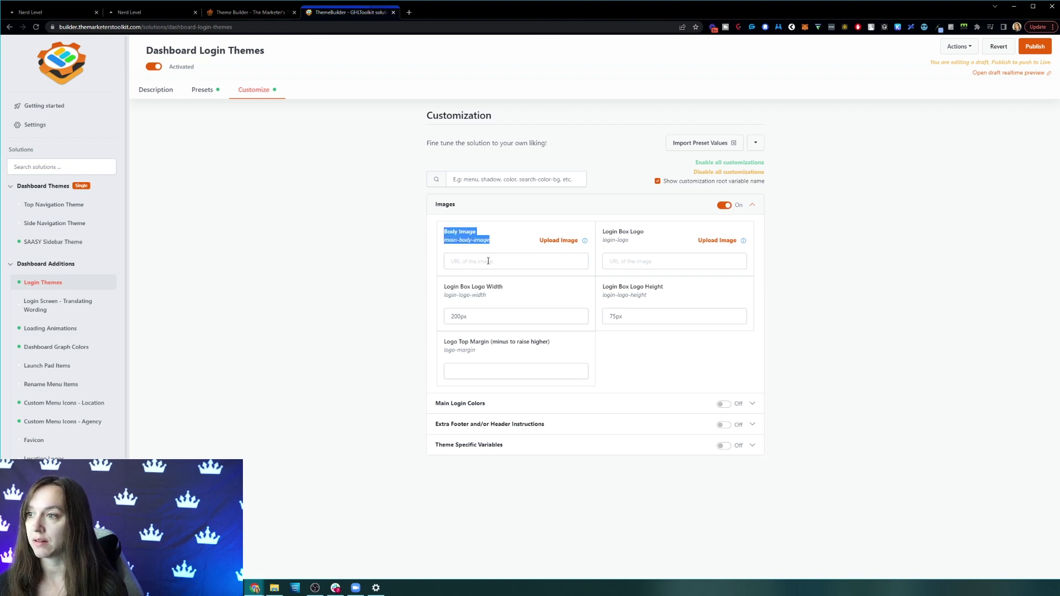
pyautogui.click(551, 243)
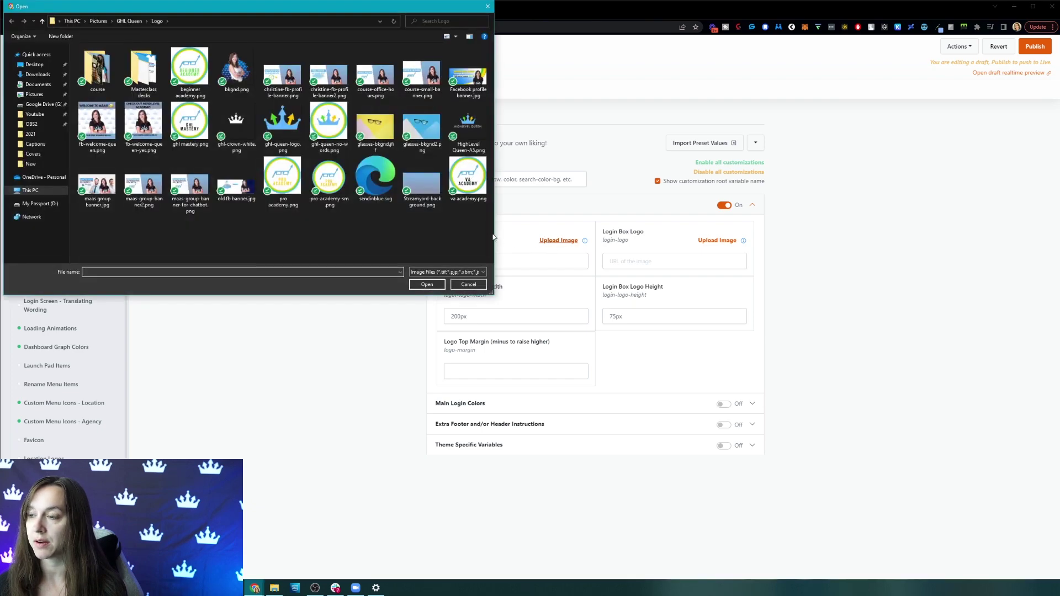
pyautogui.doubleClick(417, 196)
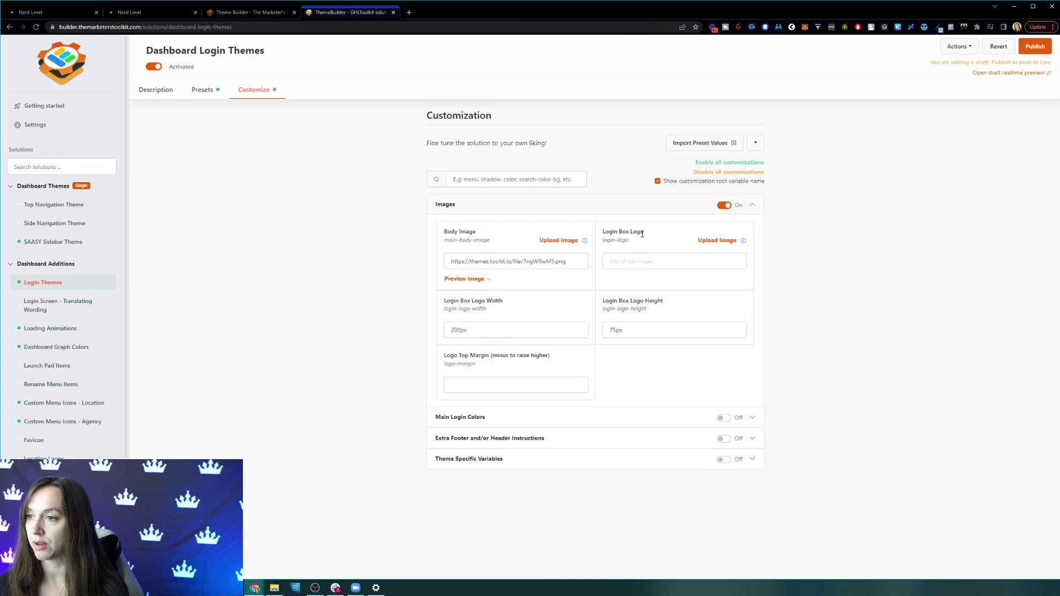
pyautogui.moveTo(255, 588)
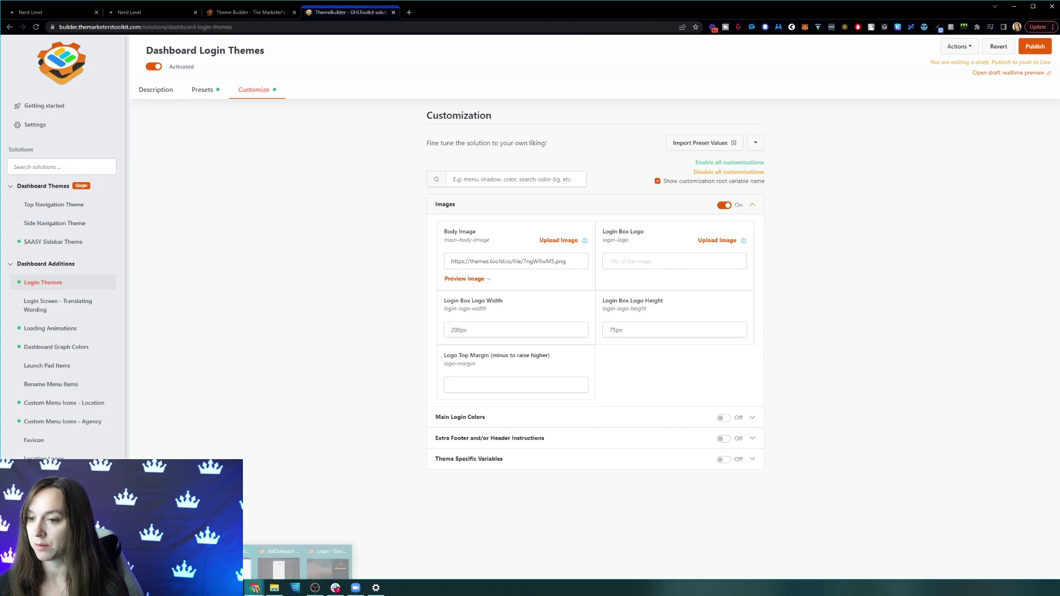
pyautogui.click(322, 566)
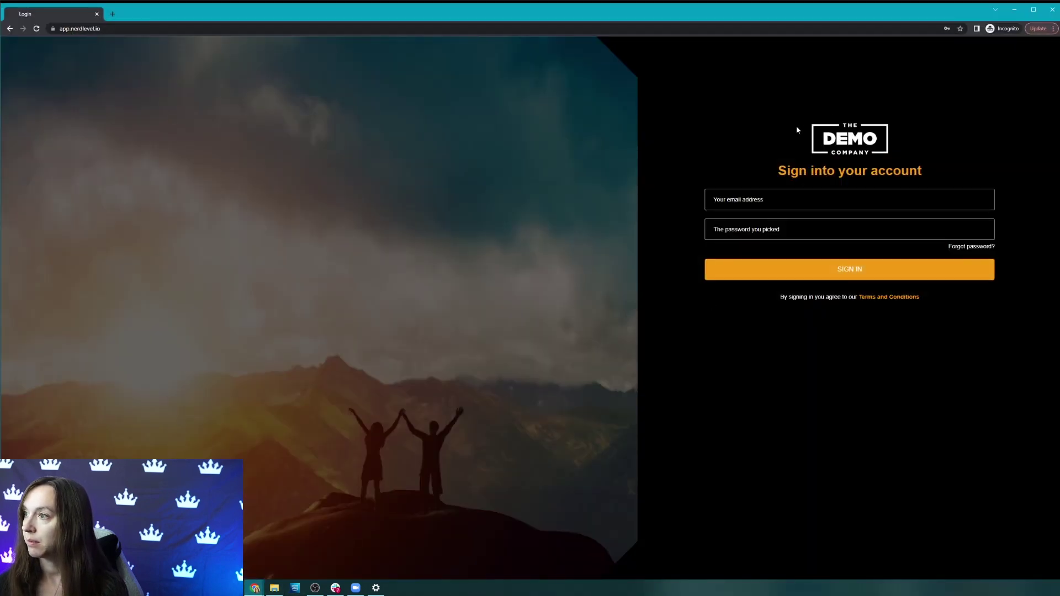
pyautogui.click(1014, 9)
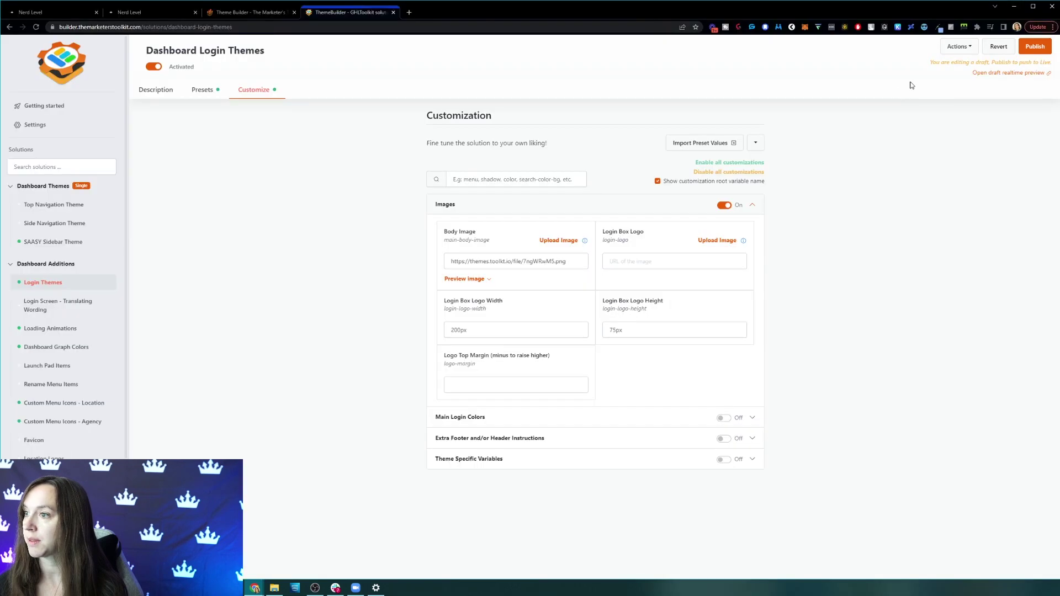
# - Upload ghl-crown-white.png as the login box logo and select the Logo Top Margin field
pyautogui.click(724, 241)
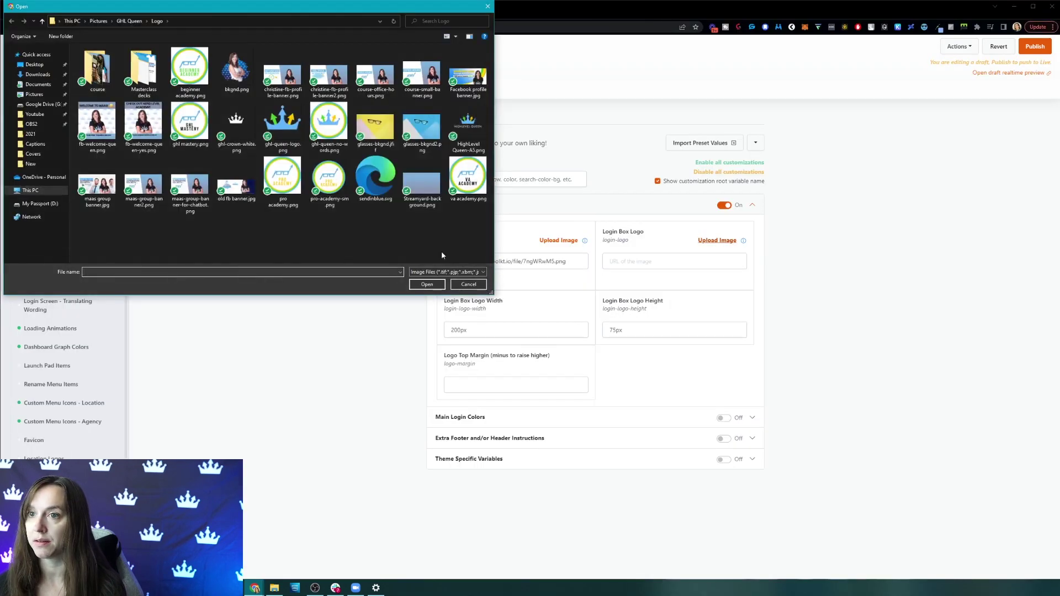
pyautogui.doubleClick(239, 143)
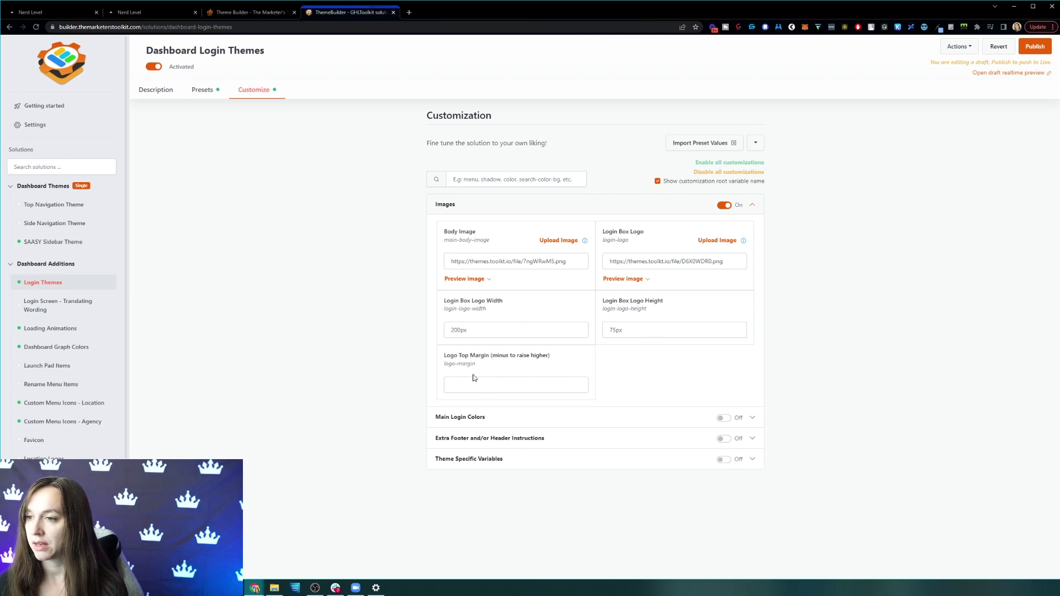
pyautogui.moveTo(442, 357); pyautogui.dragTo(525, 367)
pyautogui.click(525, 367)
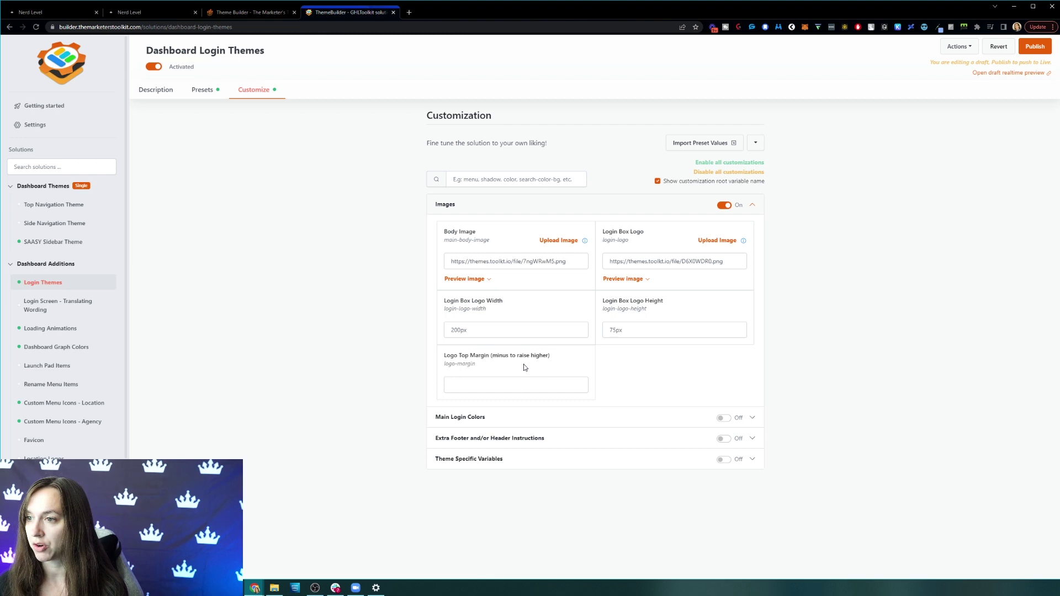
pyautogui.click(501, 368)
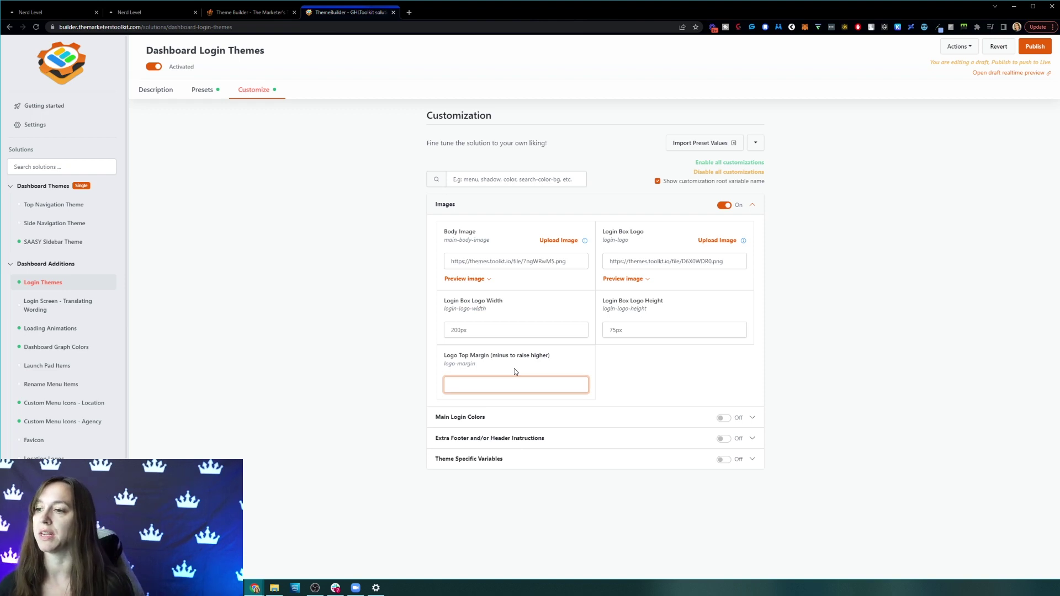
# - Enable Main Login Colors and set the login button background to blue rgb(55, 107, 204)
pyautogui.click(506, 417)
pyautogui.scroll(-5, 729, 379)
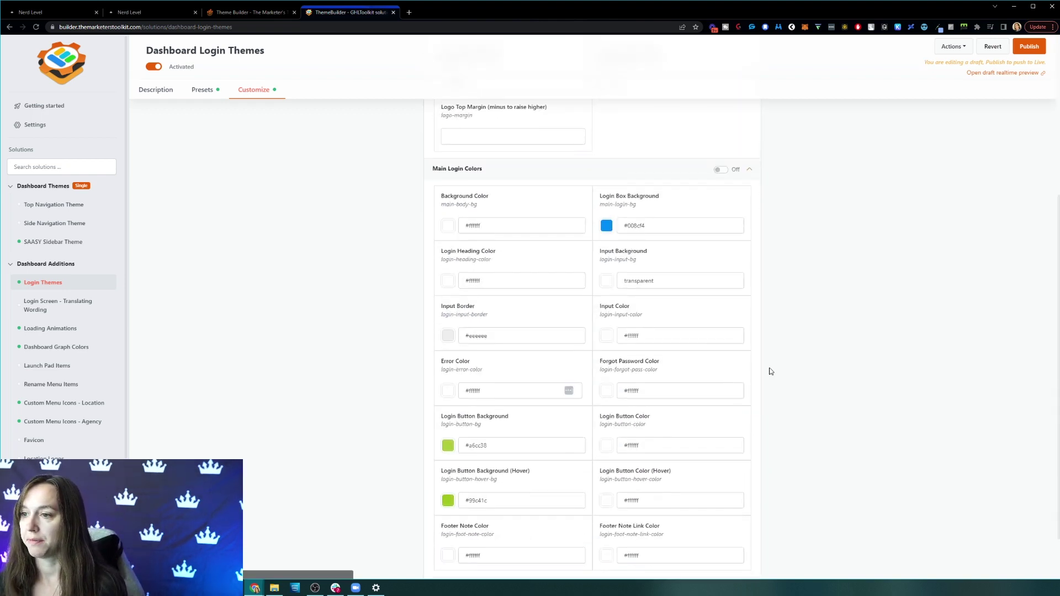
pyautogui.scroll(-1, 779, 370)
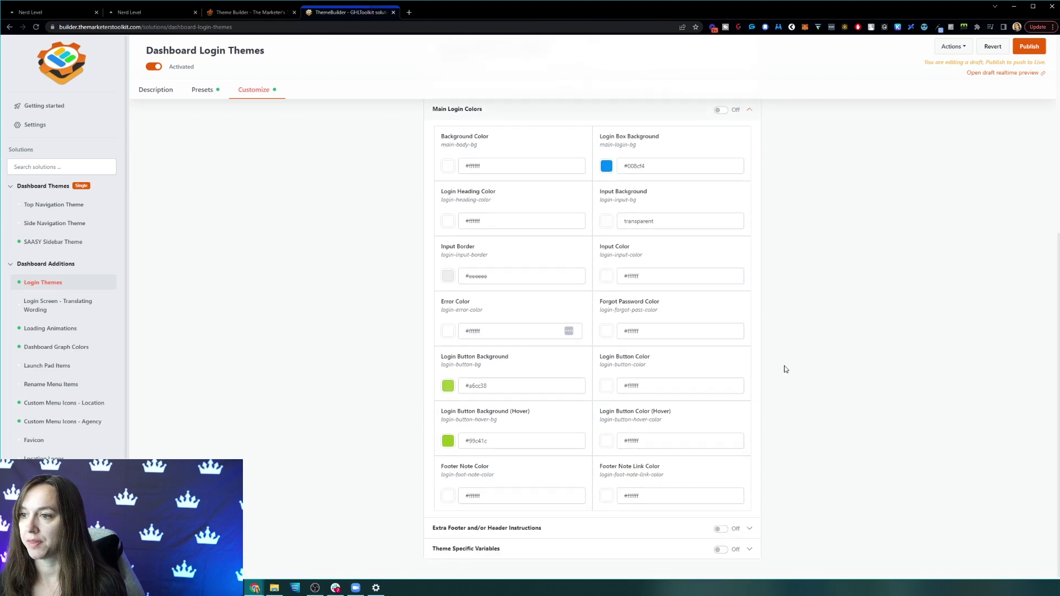
pyautogui.click(447, 386)
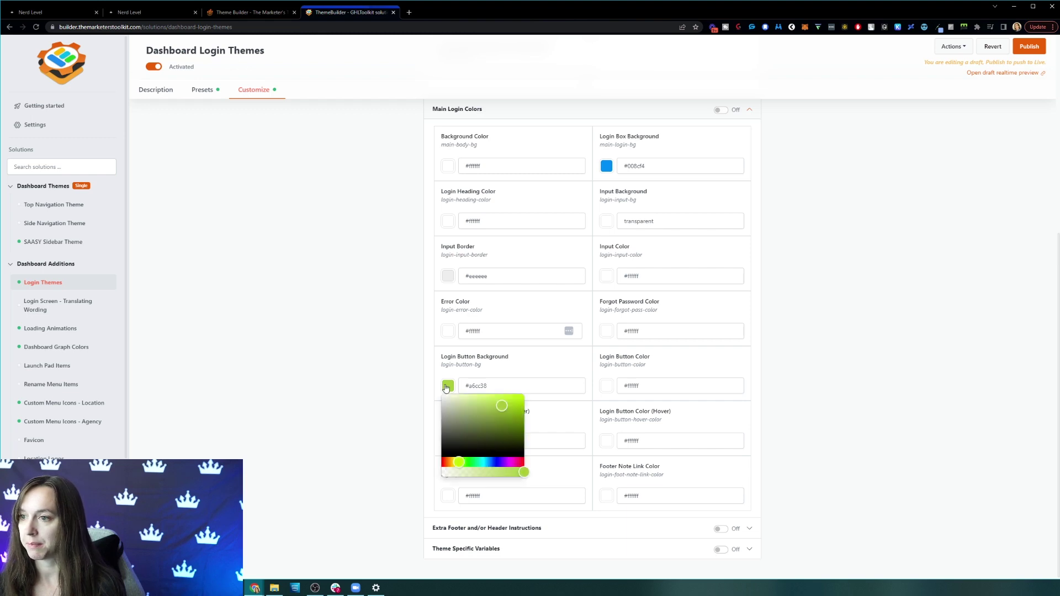
pyautogui.click(493, 462)
pyautogui.click(418, 419)
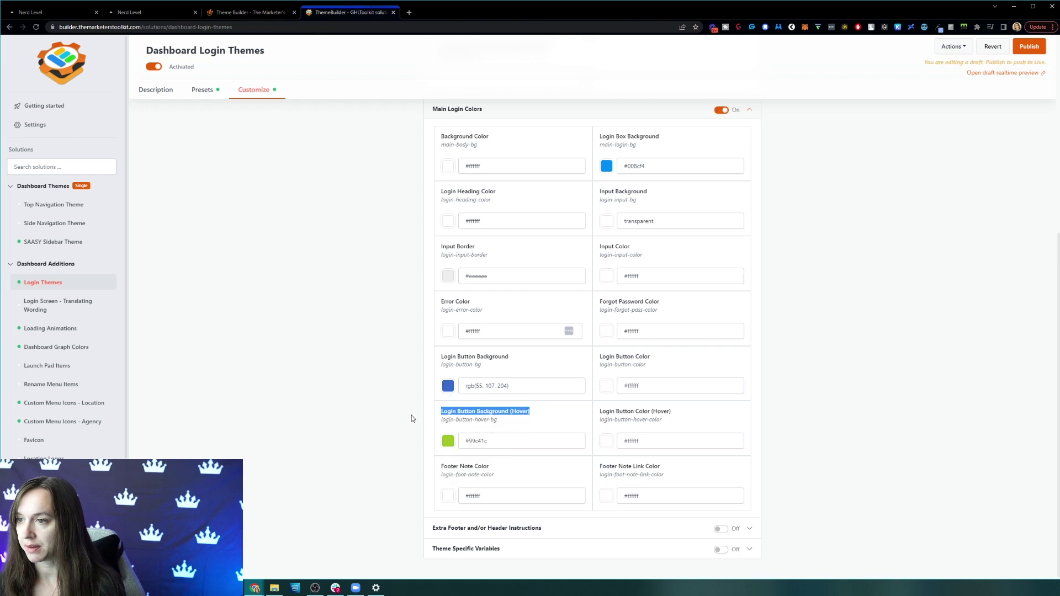
# - Set the login button hover background to teal rgb(27, 182, 196)
pyautogui.click(450, 442)
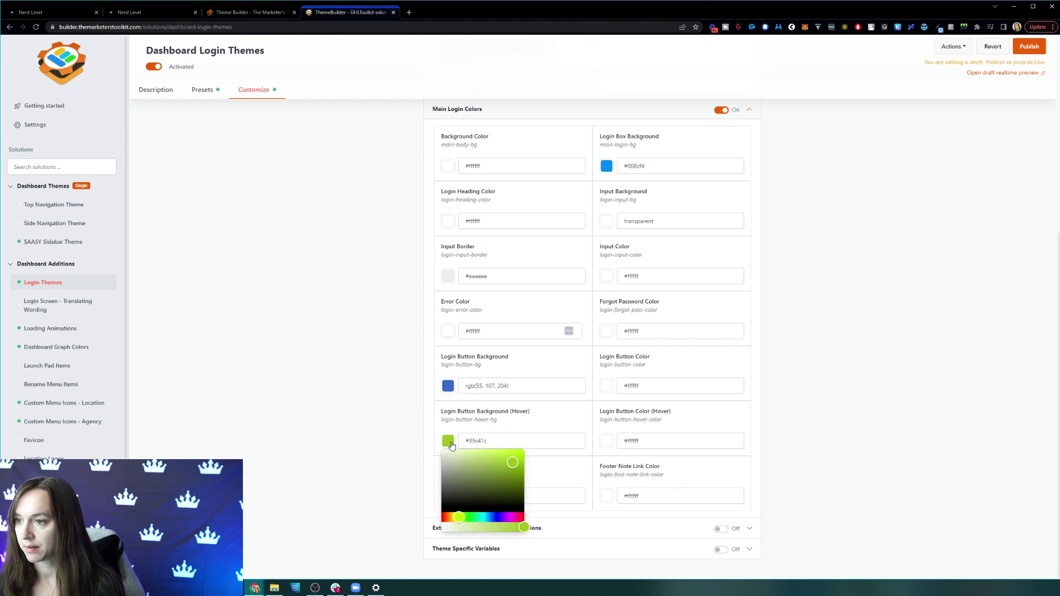
pyautogui.click(484, 517)
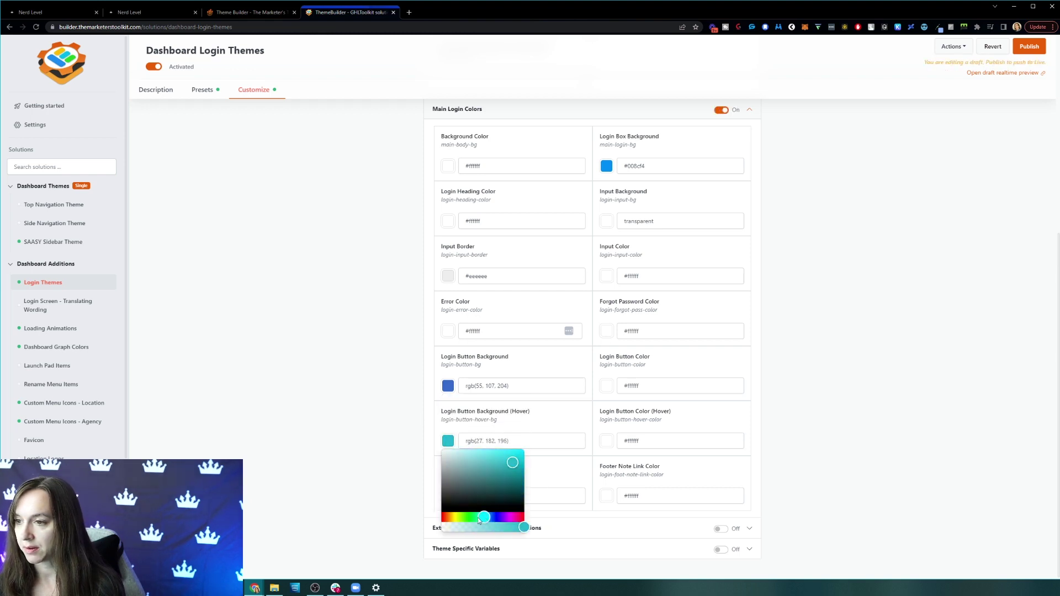
pyautogui.click(352, 490)
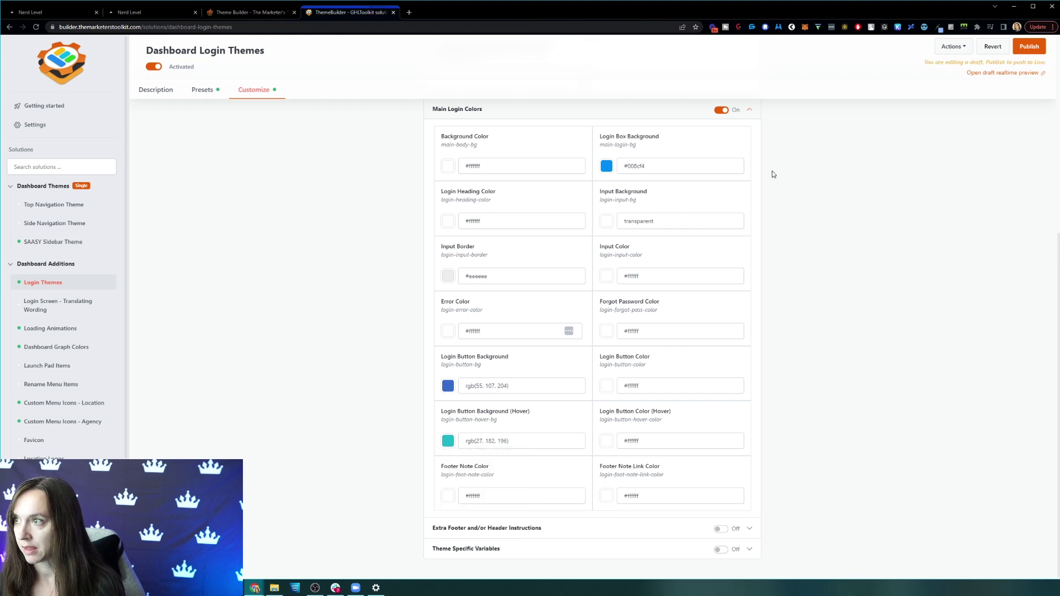
pyautogui.click(544, 531)
pyautogui.scroll(-3, 859, 414)
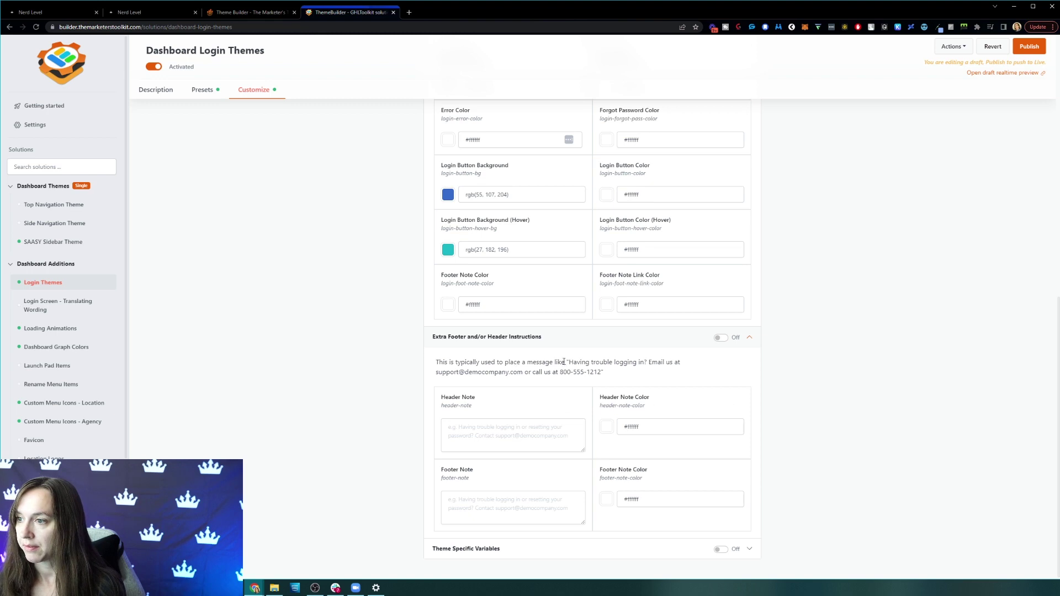
# - Paste the sample 'Having trouble logging in?' message into the Footer Note
pyautogui.moveTo(569, 362); pyautogui.dragTo(630, 375)
pyautogui.click(605, 381)
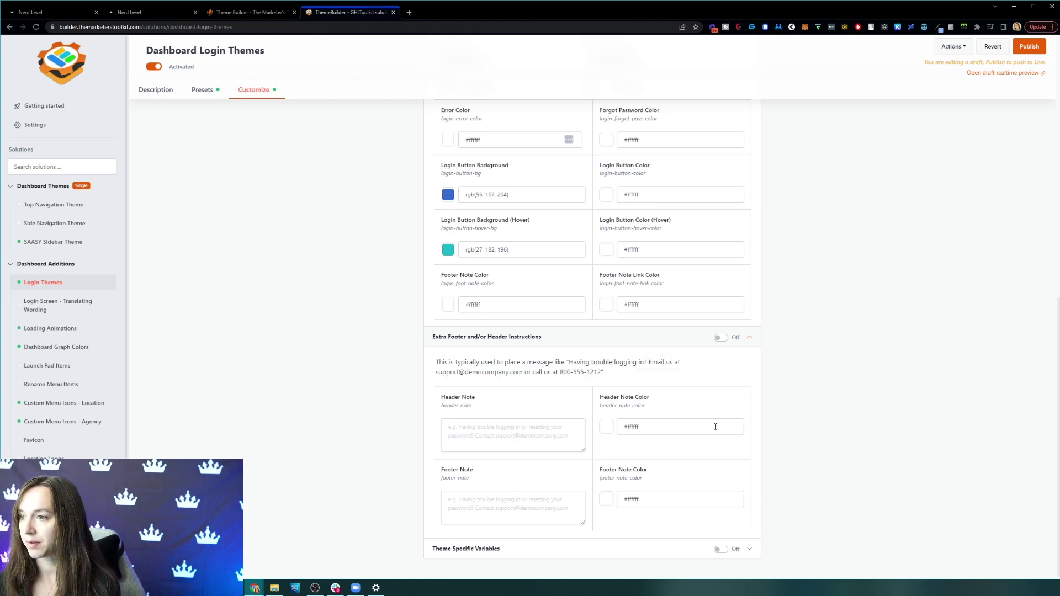
pyautogui.click(511, 502)
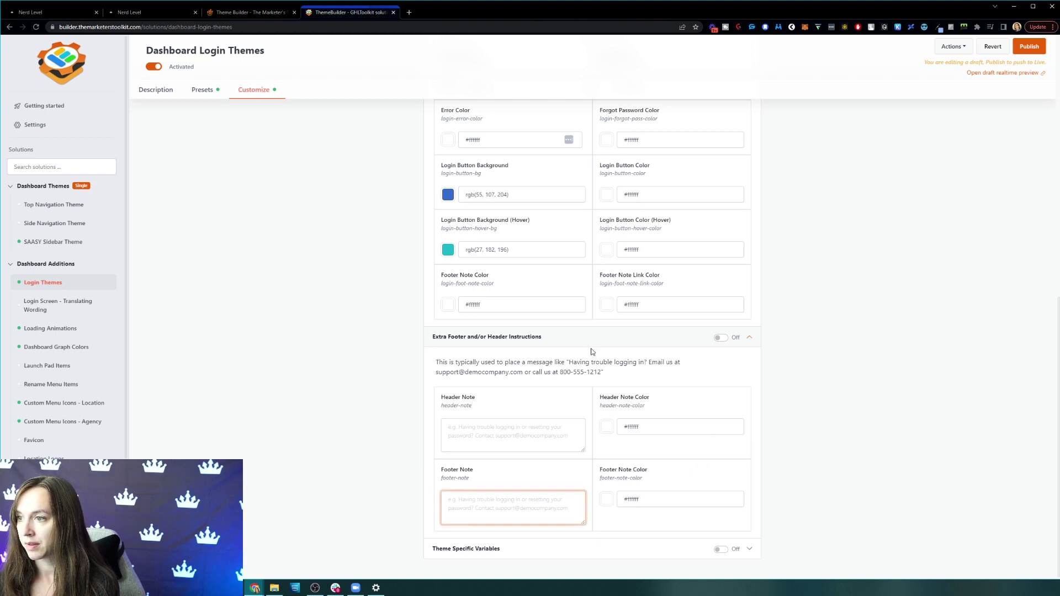
pyautogui.moveTo(569, 362); pyautogui.dragTo(600, 372)
pyautogui.hotkey('ctrl', 'c')
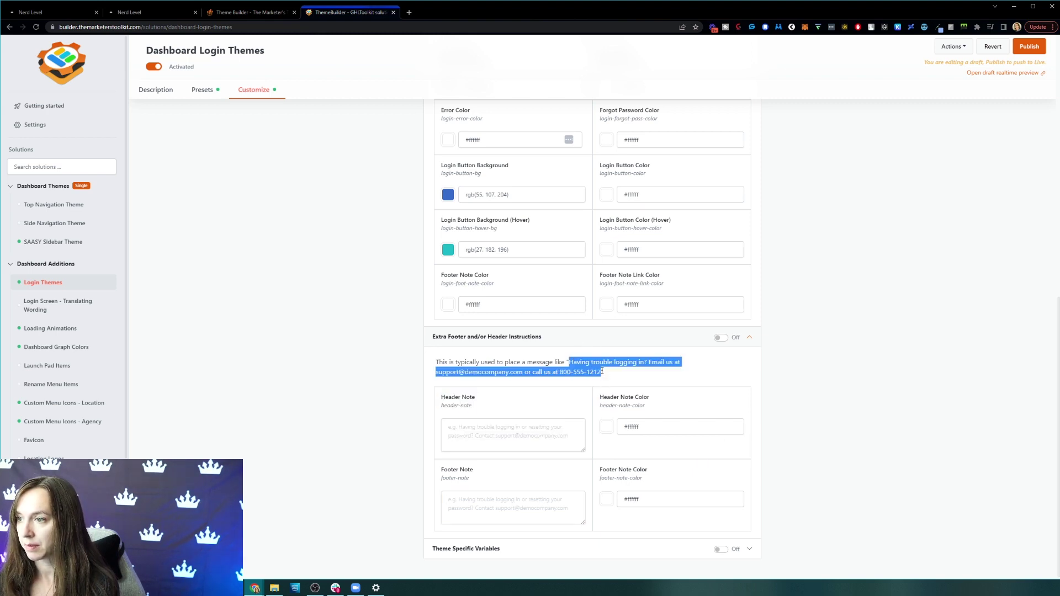
pyautogui.click(495, 516)
pyautogui.hotkey('ctrl', 'v')
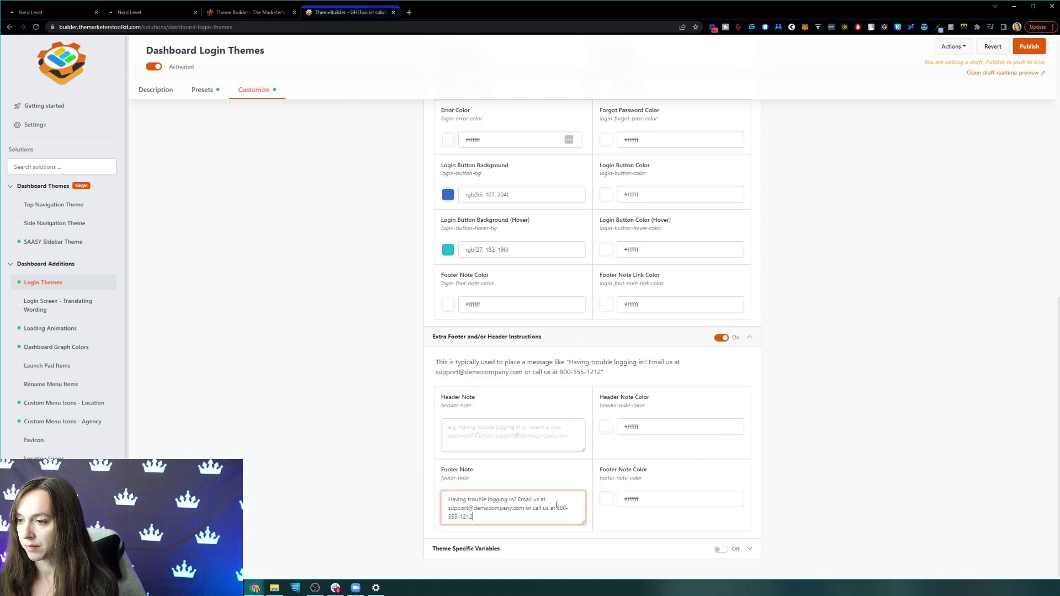
pyautogui.hotkey('ctrl', 'z')
pyautogui.hotkey('ctrl', 'v')
# - Review Theme Specific Variables and start publishing the changes live
pyautogui.click(568, 552)
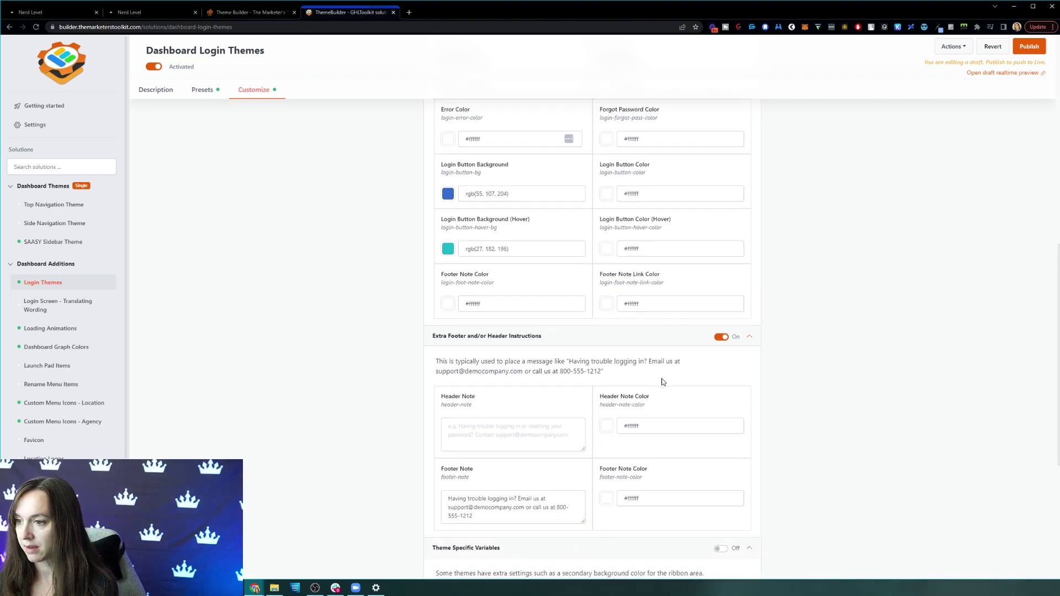
pyautogui.scroll(-5, 566, 386)
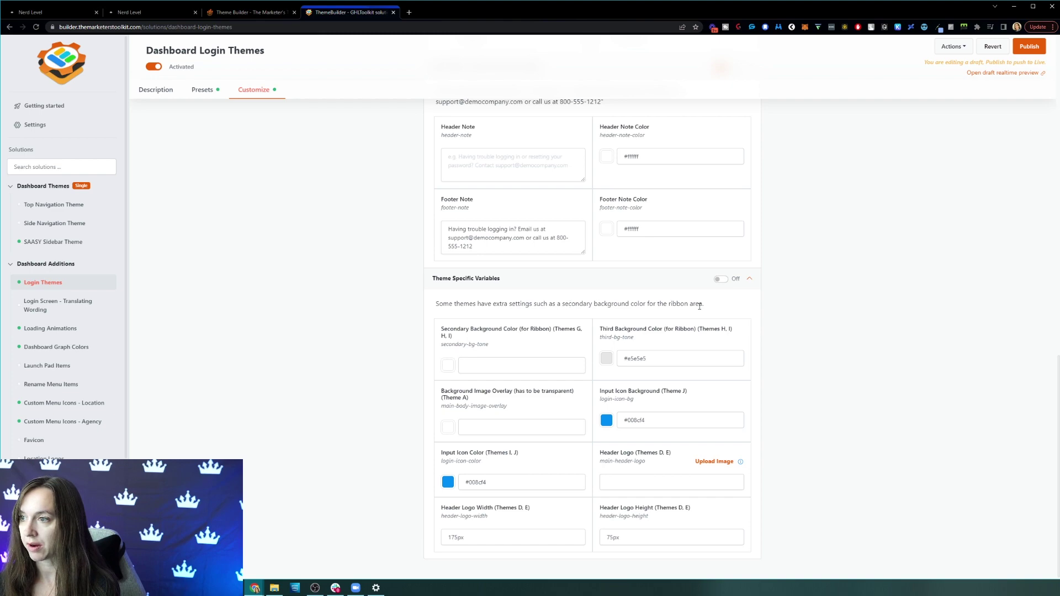
pyautogui.scroll(3, 781, 244)
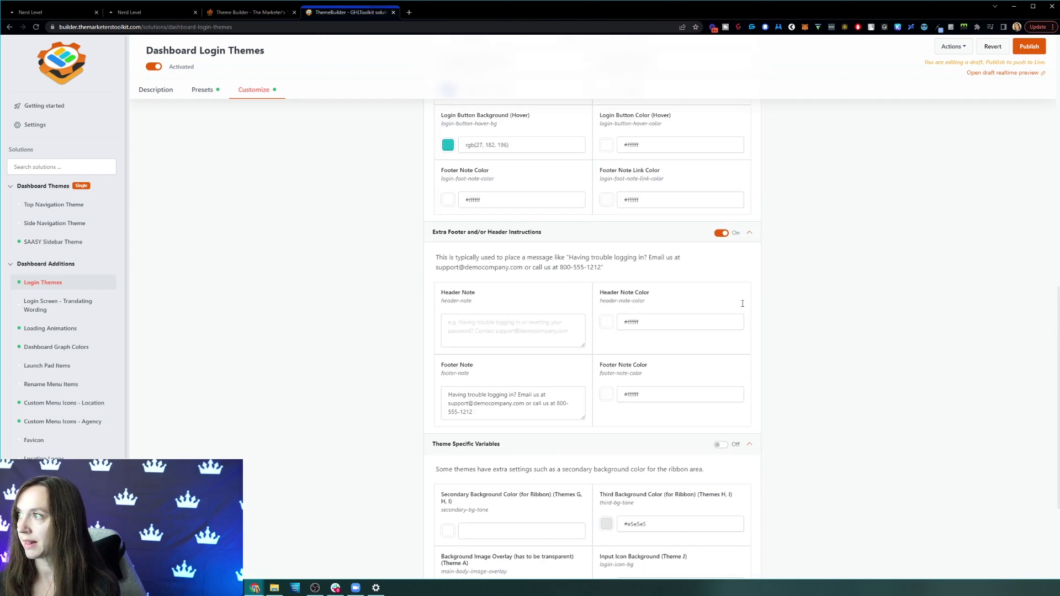
pyautogui.click(1029, 46)
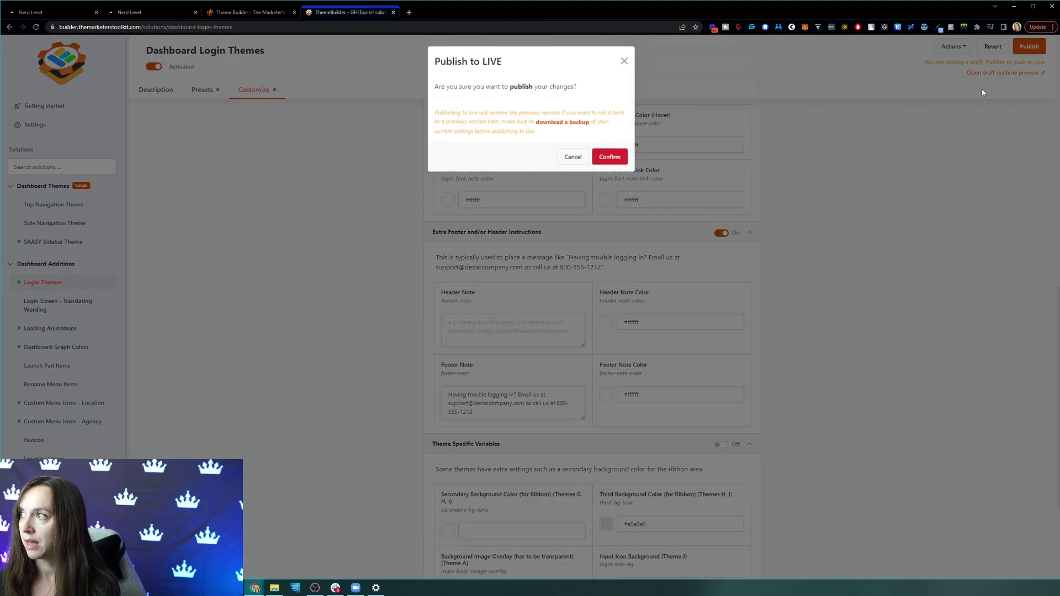
# - Confirm the live publish and refresh the incognito login page to see the crown-themed design
pyautogui.click(610, 158)
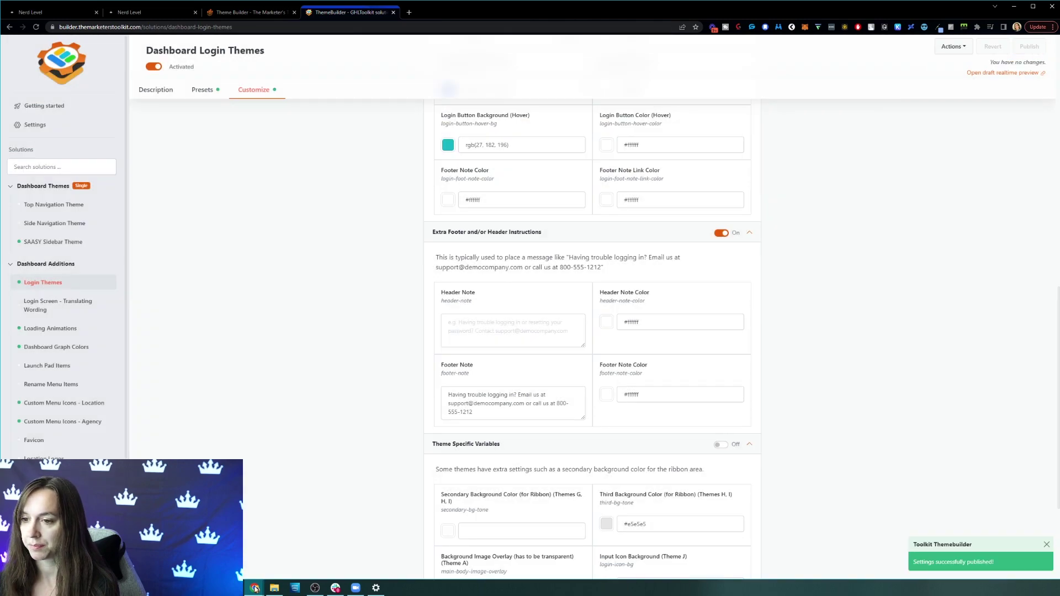
pyautogui.click(327, 560)
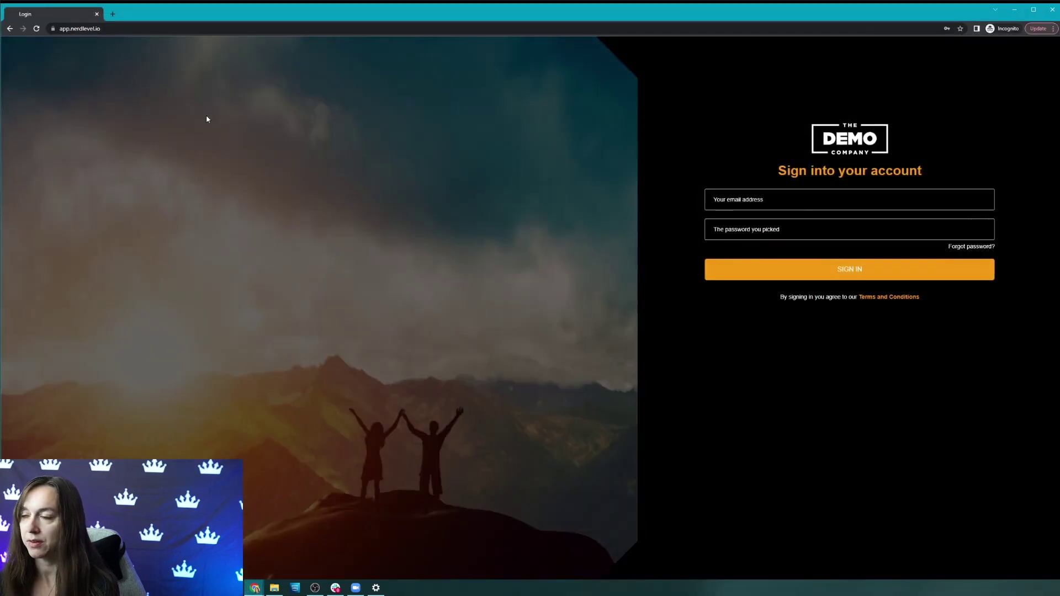
pyautogui.press('F5')
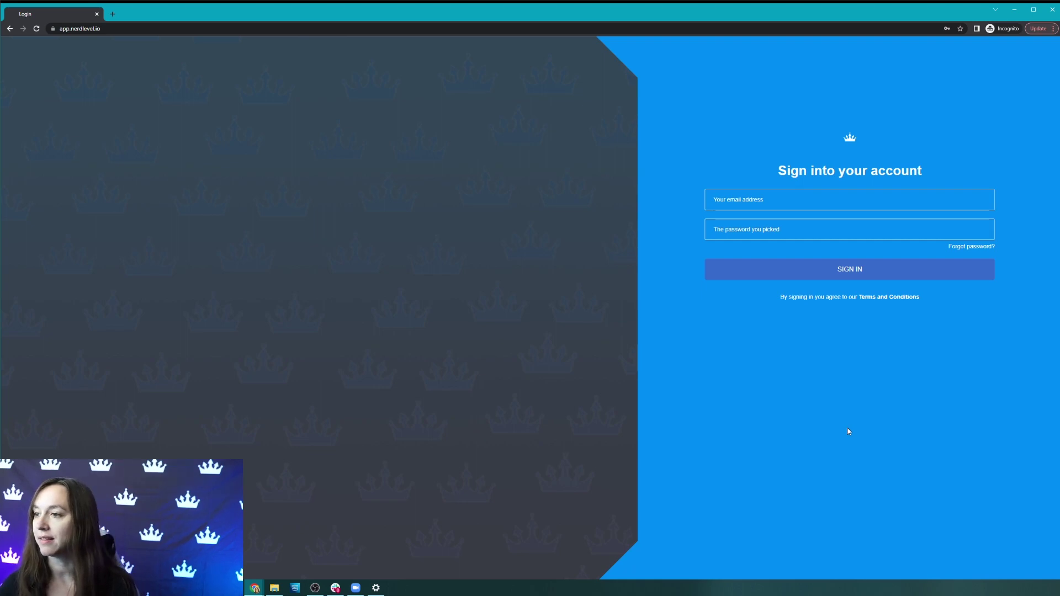
# - Set Login Box Background to pale blue rgb(198, 225, 245) and publish it live
pyautogui.click(1019, 14)
pyautogui.scroll(10, 724, 315)
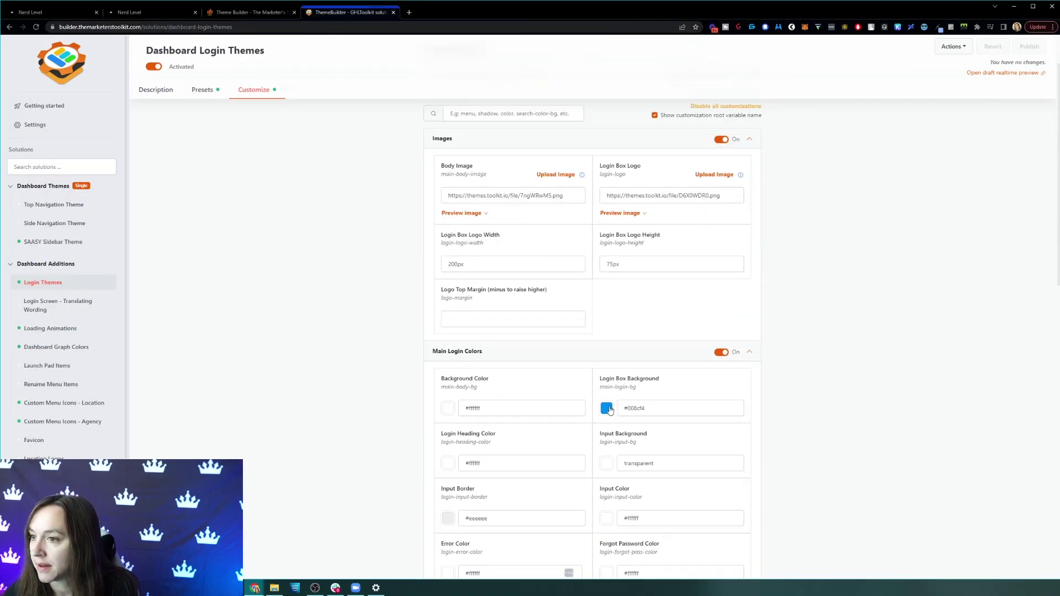
pyautogui.click(608, 408)
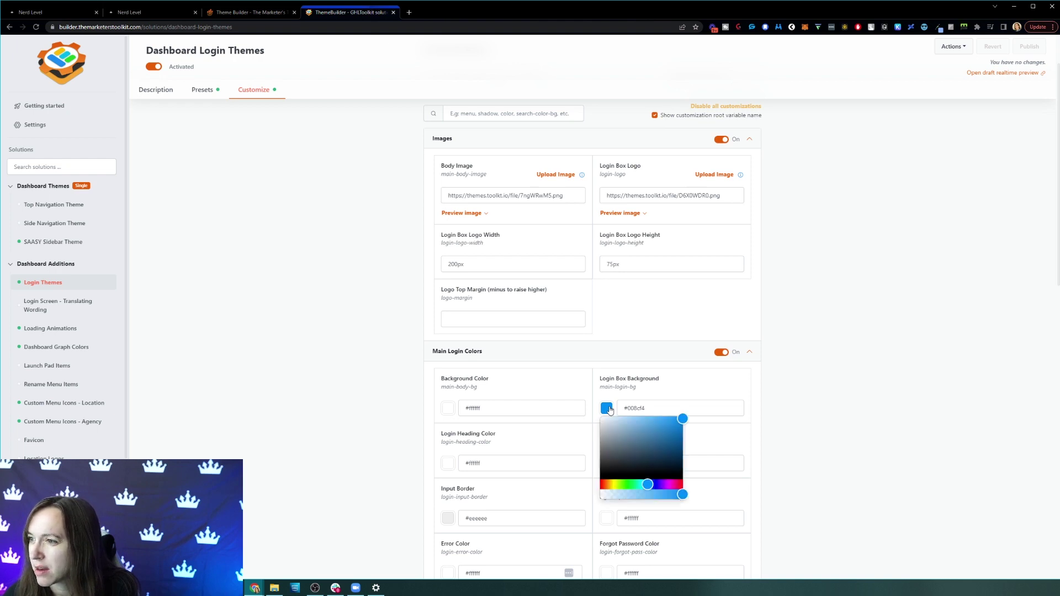
pyautogui.moveTo(634, 431); pyautogui.dragTo(618, 421)
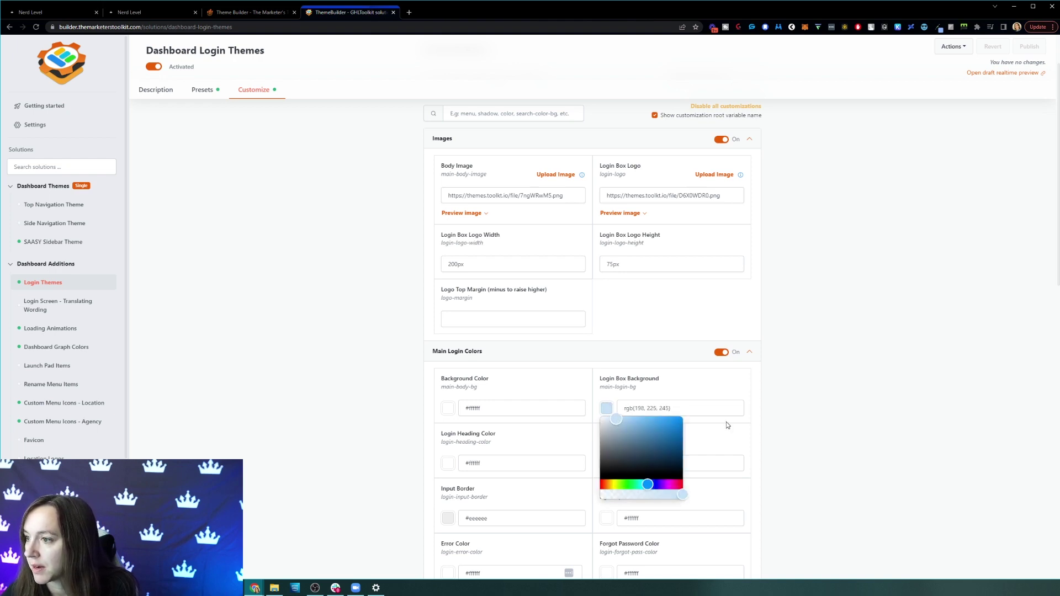
pyautogui.click(774, 421)
pyautogui.scroll(-5, 779, 408)
pyautogui.click(1030, 46)
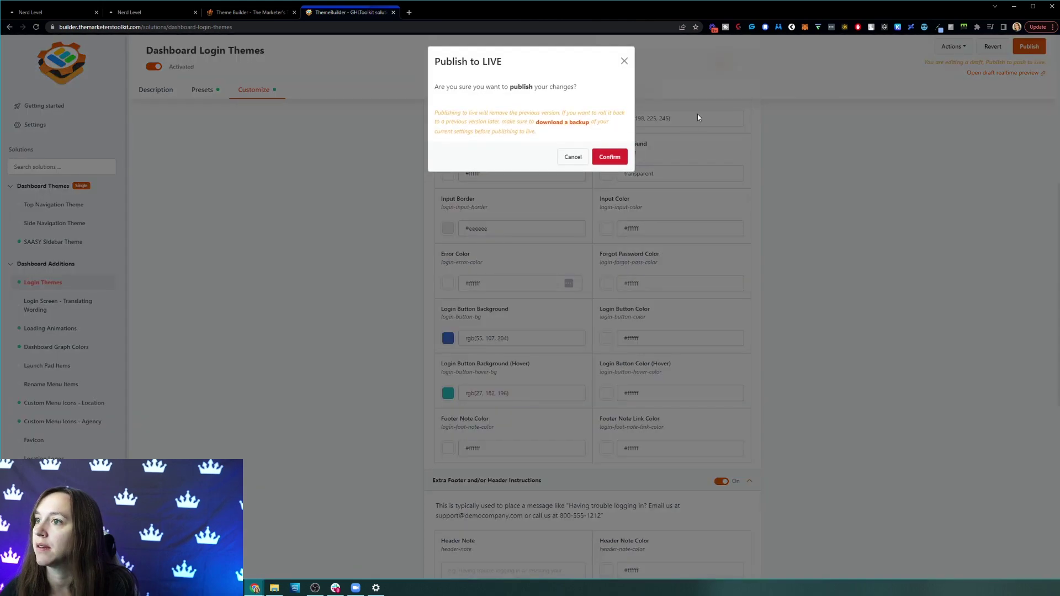
pyautogui.click(609, 156)
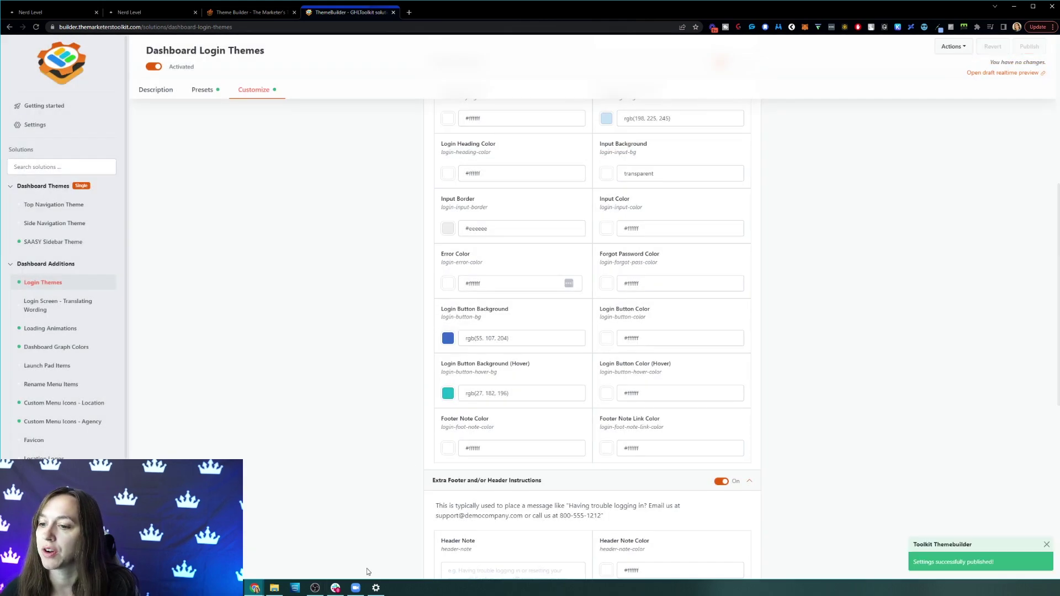
# - Reload the incognito sign-in page to check the pale blue login box
pyautogui.moveTo(265, 584)
pyautogui.click(328, 558)
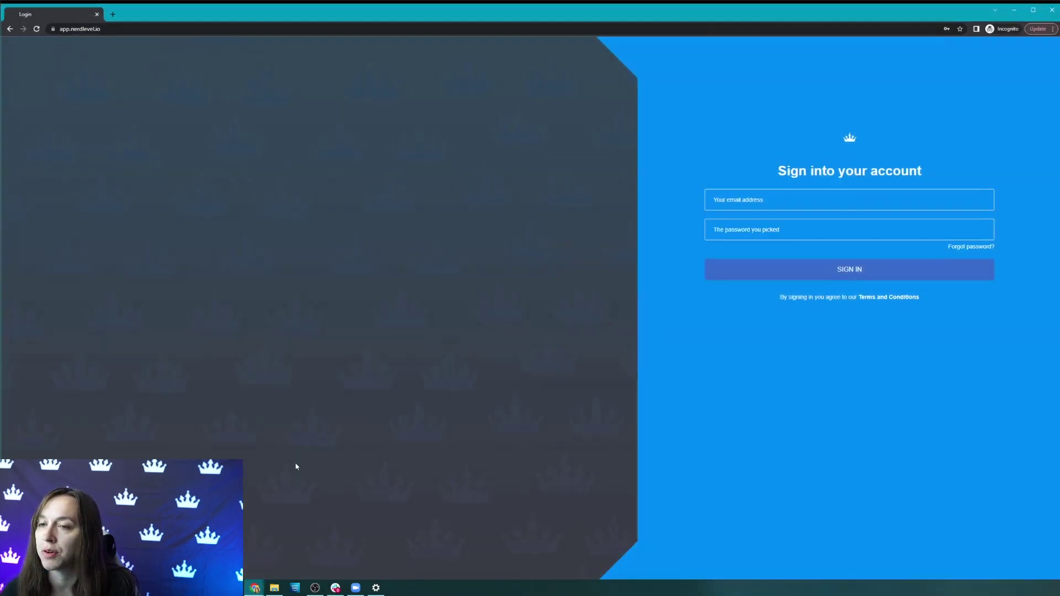
pyautogui.click(37, 28)
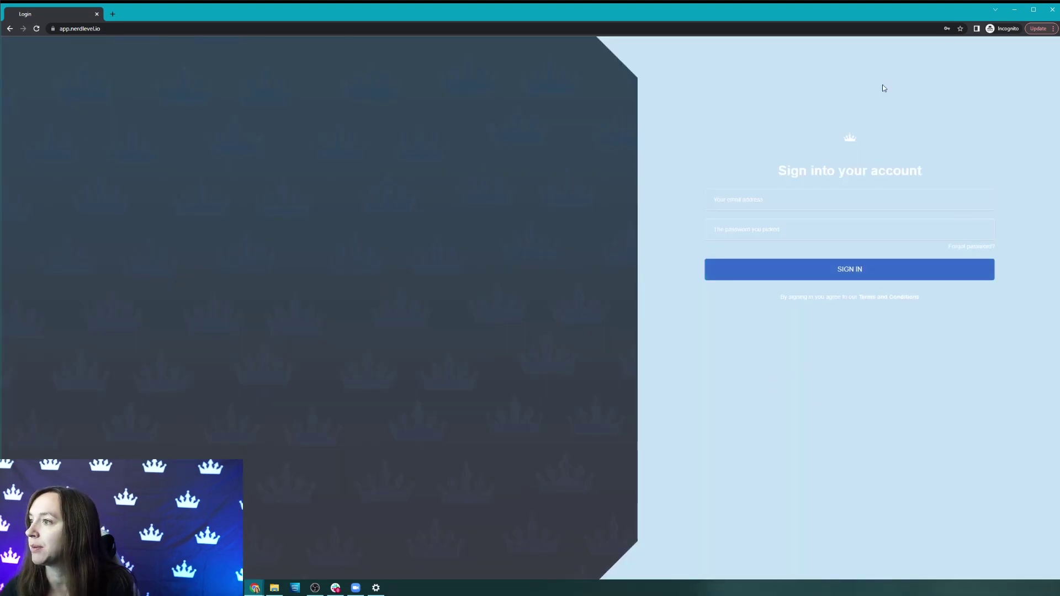
# - Return to the Theme Builder's Presets list and scroll down to Theme C
pyautogui.click(1019, 11)
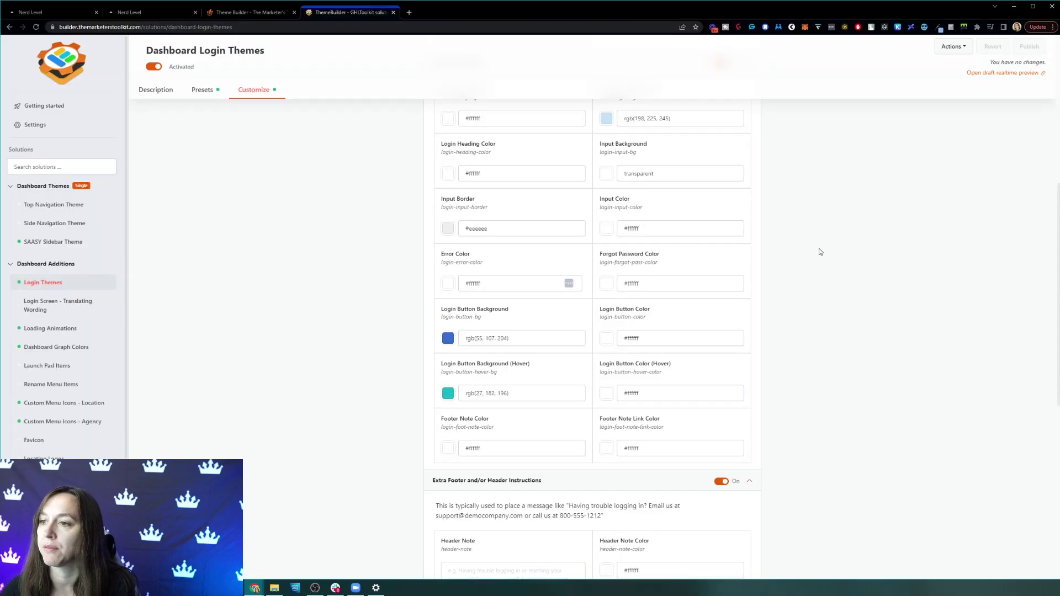
pyautogui.scroll(4, 788, 355)
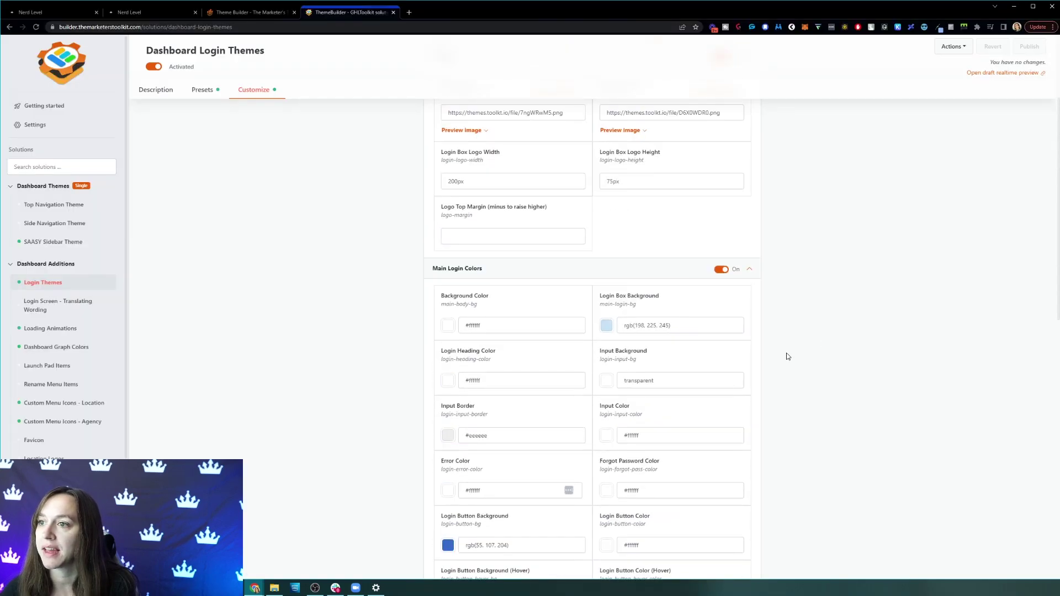
pyautogui.scroll(3, 765, 341)
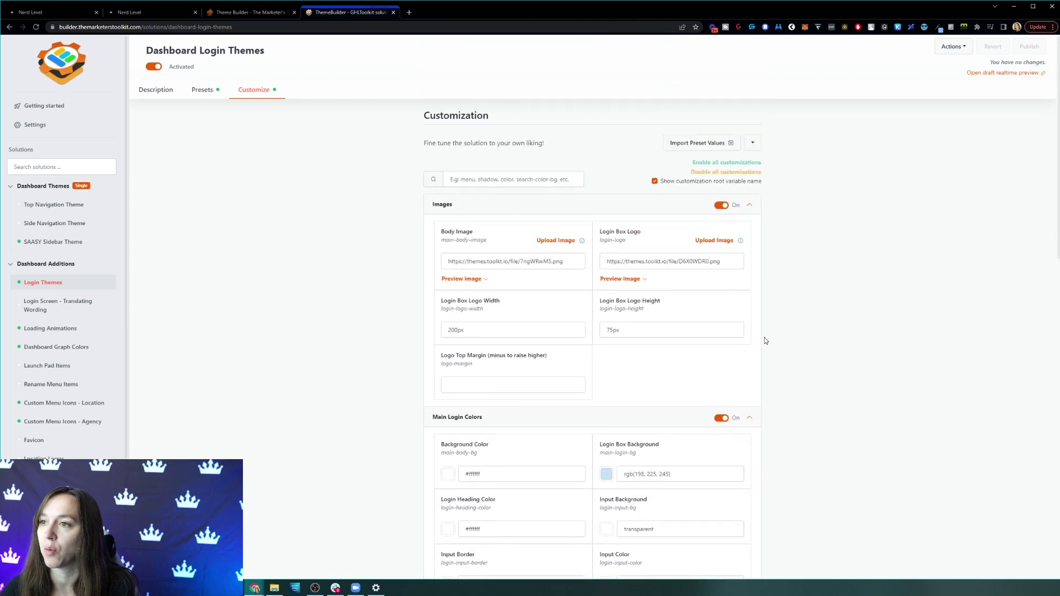
pyautogui.click(203, 93)
pyautogui.scroll(-5, 349, 258)
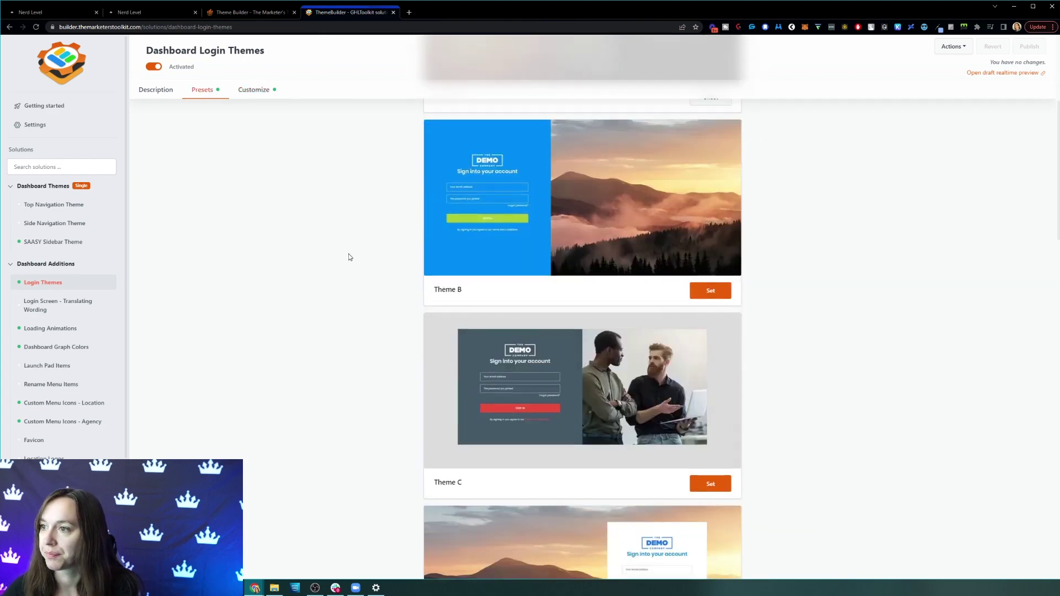
pyautogui.scroll(4, 528, 254)
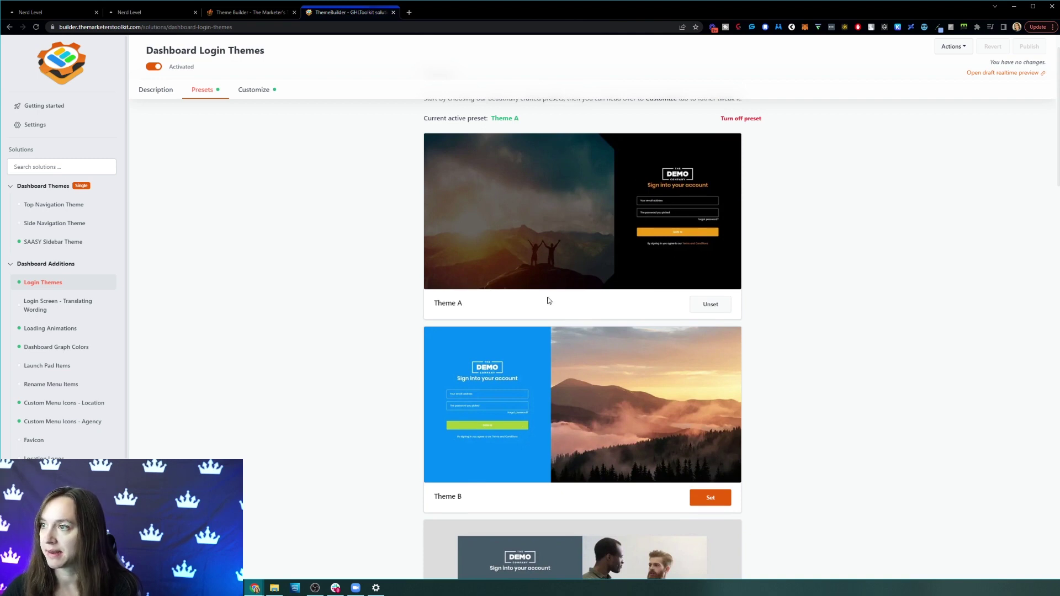
pyautogui.scroll(-2, 542, 350)
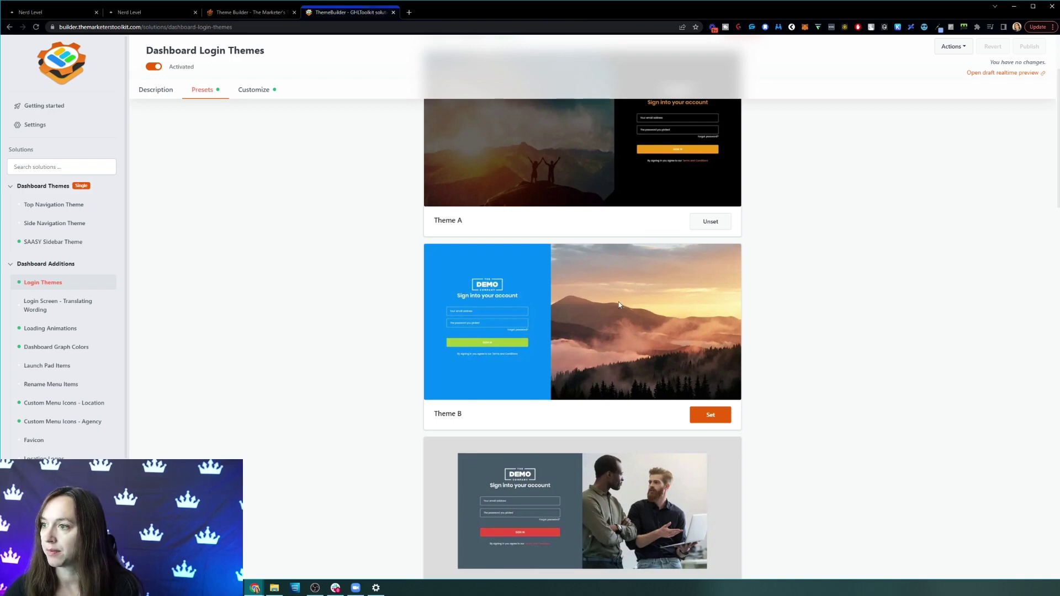
pyautogui.scroll(-2, 646, 316)
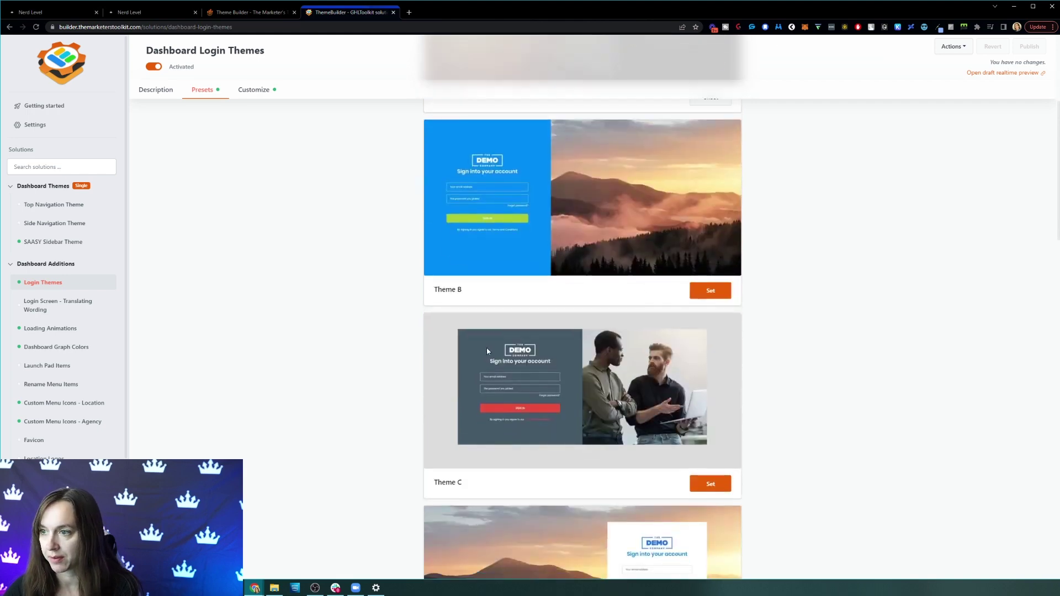
# - Set Theme C with 'Turn off customizations' kept checked, then publish it to LIVE
pyautogui.click(710, 484)
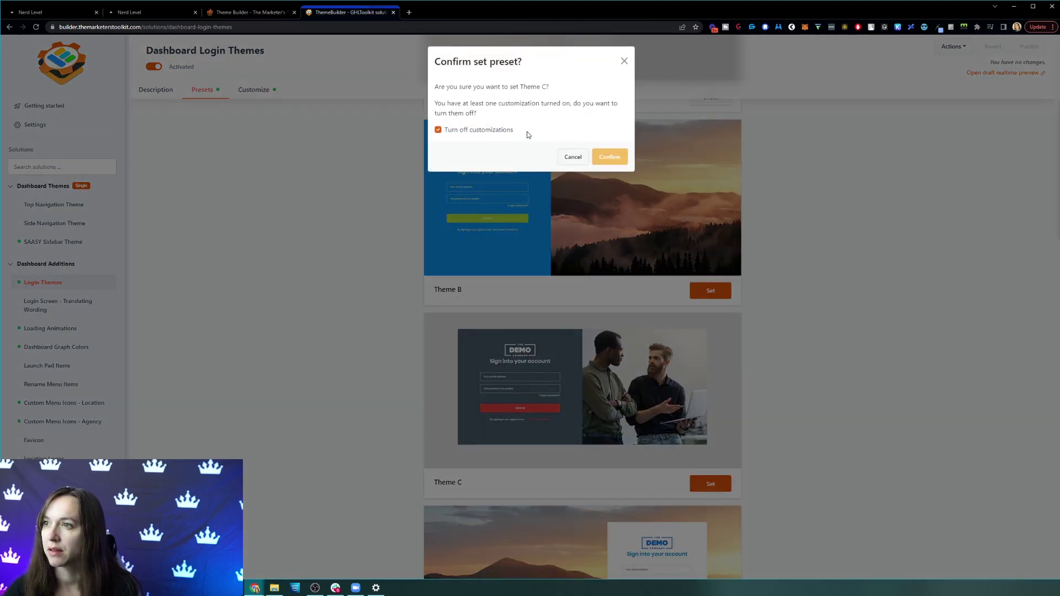
pyautogui.click(506, 131)
pyautogui.doubleClick(505, 132)
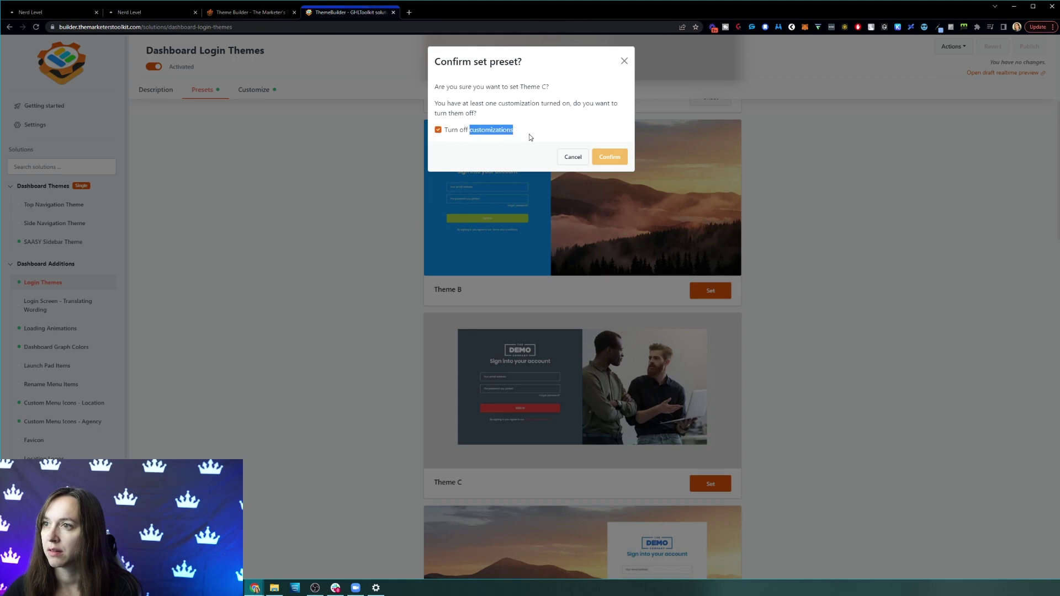
pyautogui.click(610, 157)
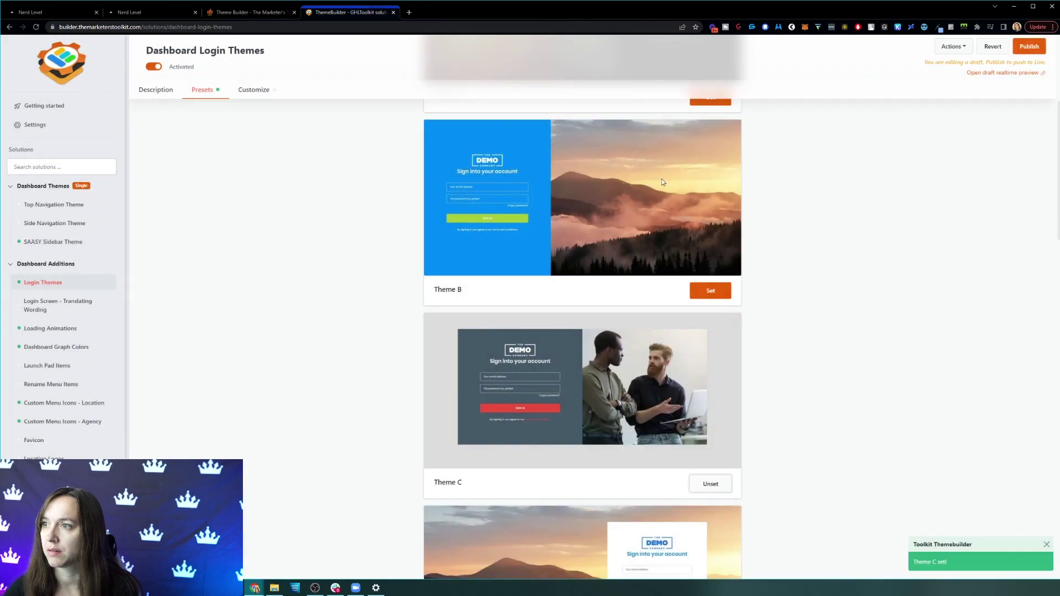
pyautogui.click(1029, 46)
pyautogui.click(605, 159)
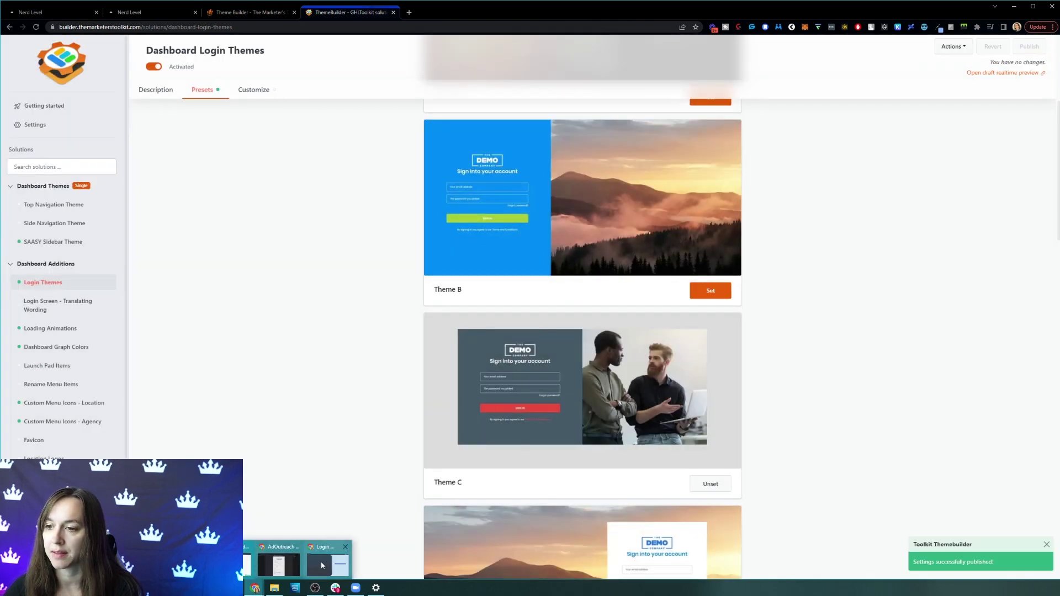
# - Reload the incognito sign-in page to show Theme C's slate form and meeting photo
pyautogui.click(329, 558)
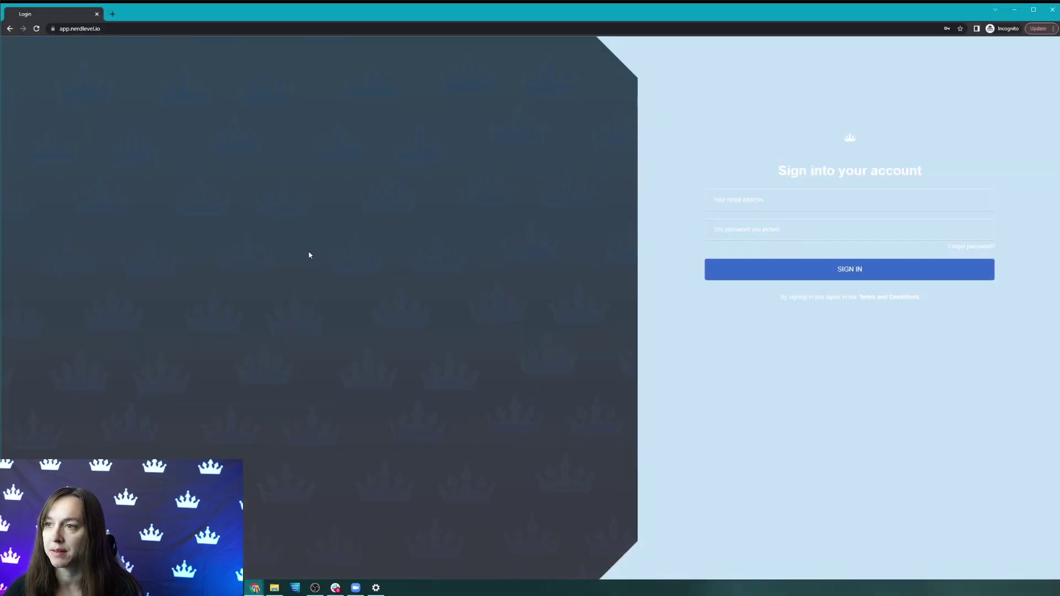
pyautogui.click(36, 30)
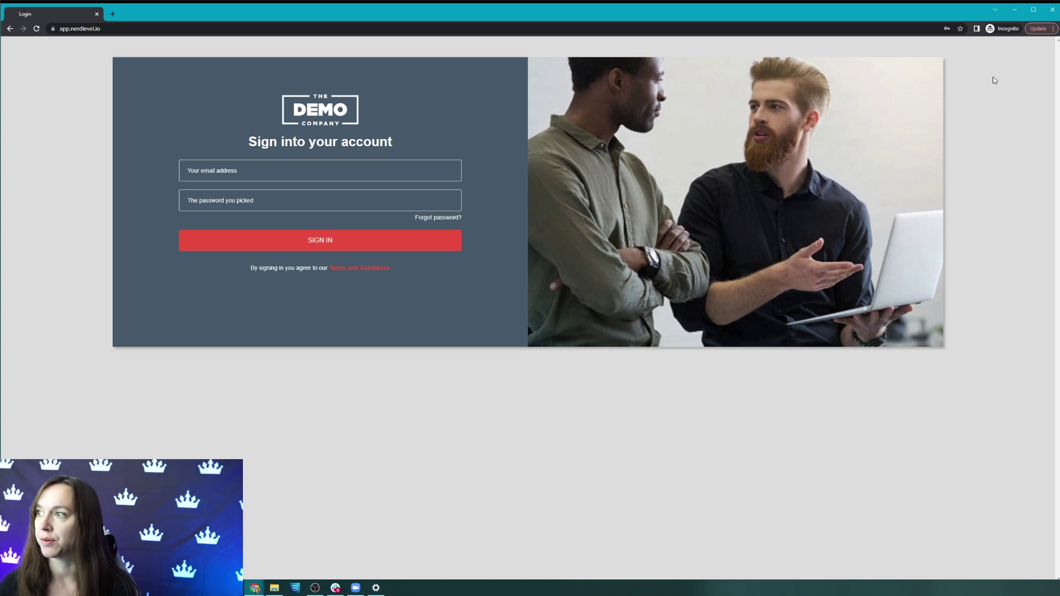
# - On the Customize tab, expand Images and Theme Specific Variables and scroll through their fields
pyautogui.click(1014, 10)
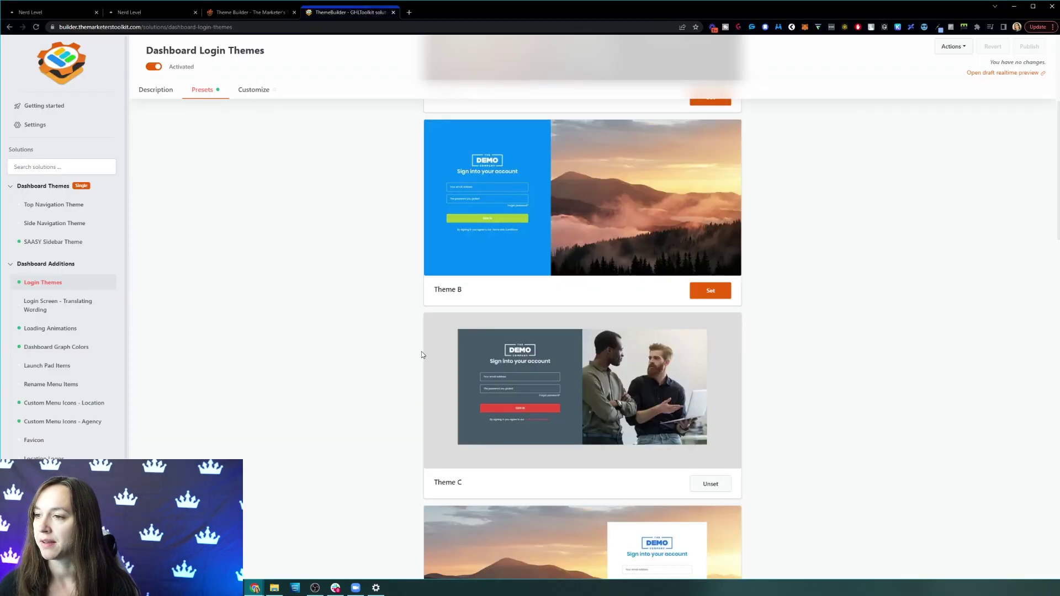
pyautogui.scroll(4, 422, 347)
pyautogui.click(252, 92)
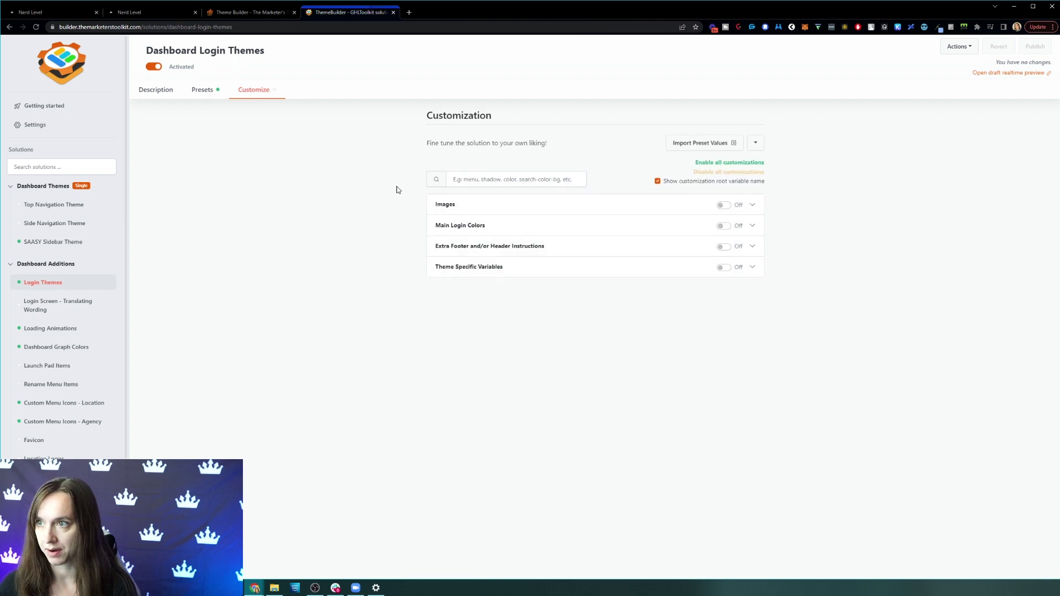
pyautogui.click(445, 205)
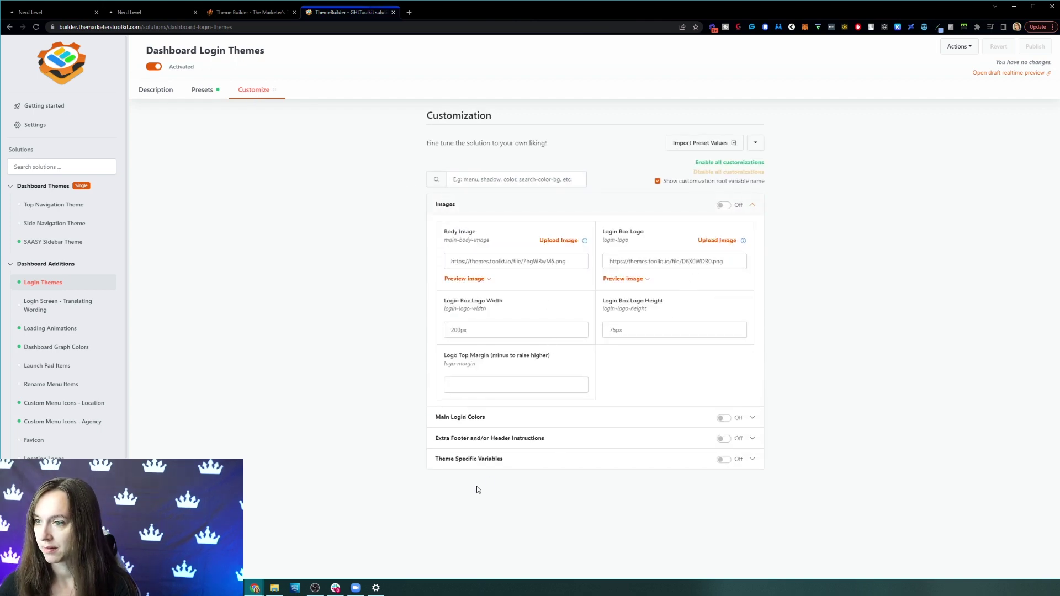
pyautogui.click(495, 467)
pyautogui.scroll(-3, 496, 468)
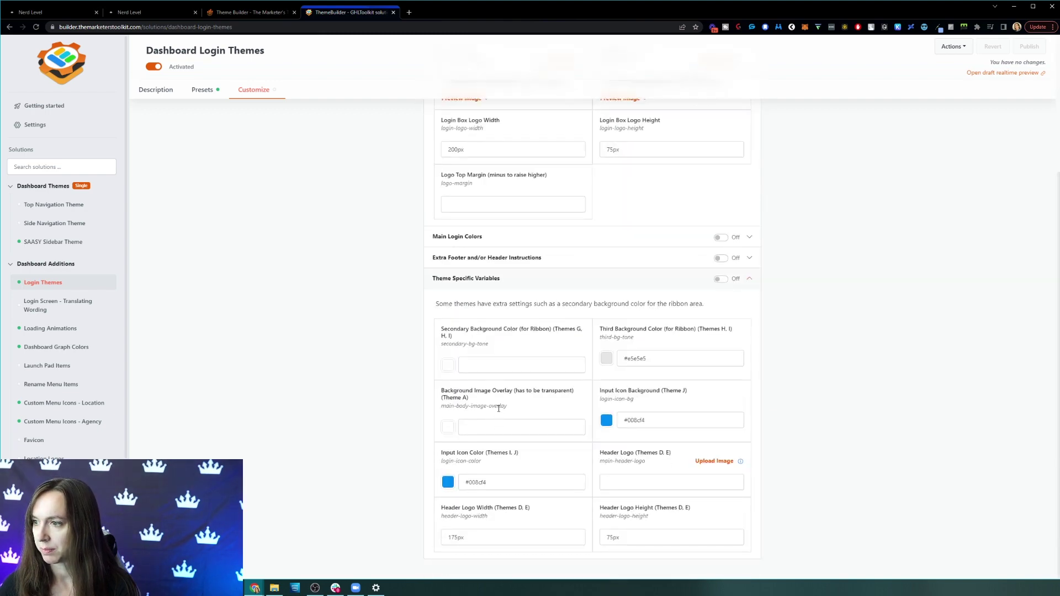
pyautogui.scroll(3, 500, 407)
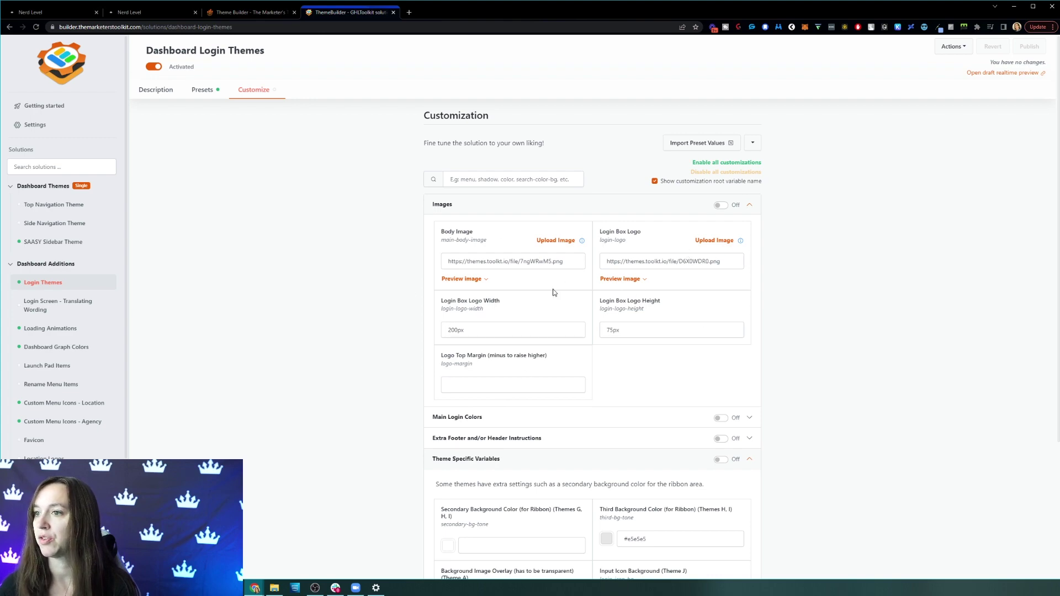
# - Set Theme F from the presets list and publish it to LIVE
pyautogui.click(206, 93)
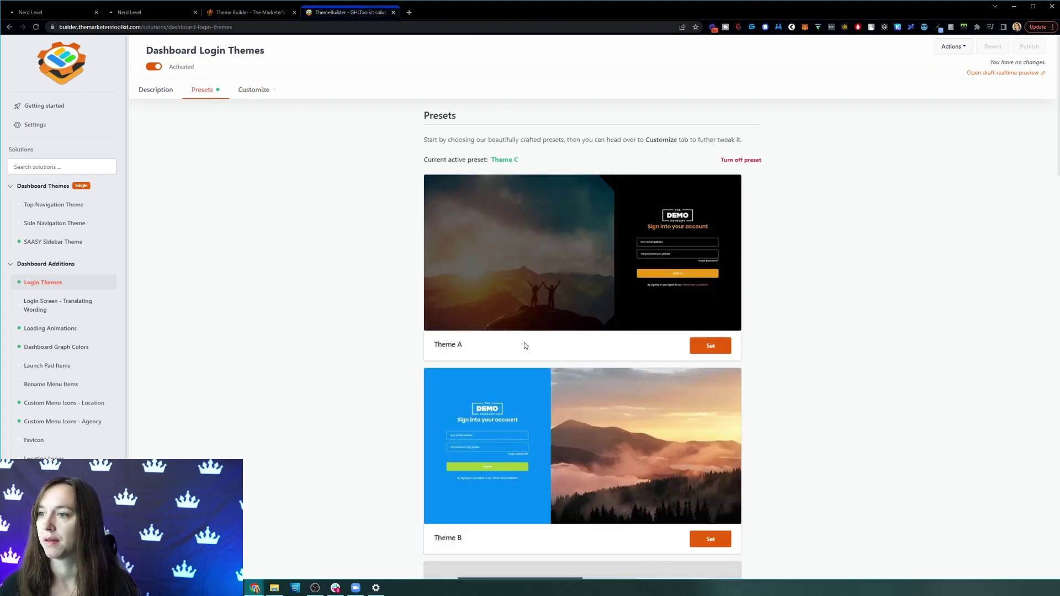
pyautogui.scroll(-5, 527, 347)
pyautogui.scroll(-4, 530, 349)
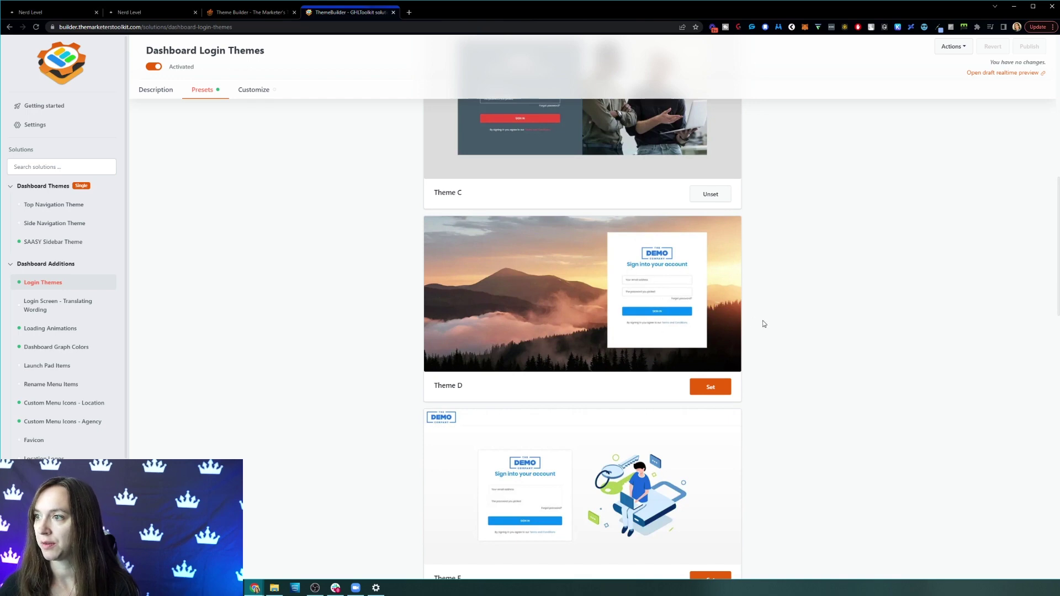
pyautogui.scroll(-8, 763, 324)
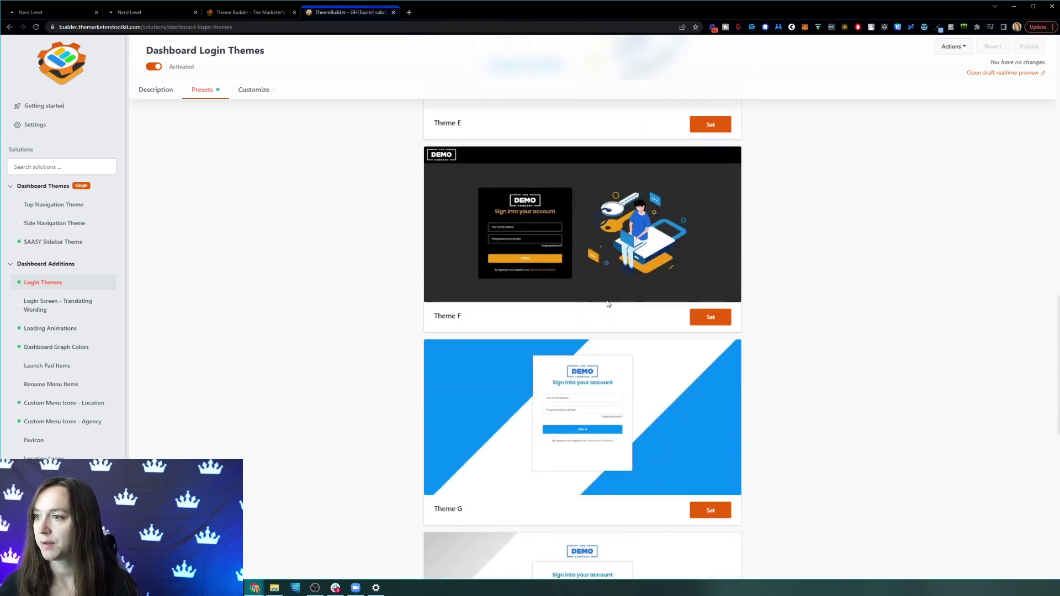
pyautogui.scroll(4, 697, 343)
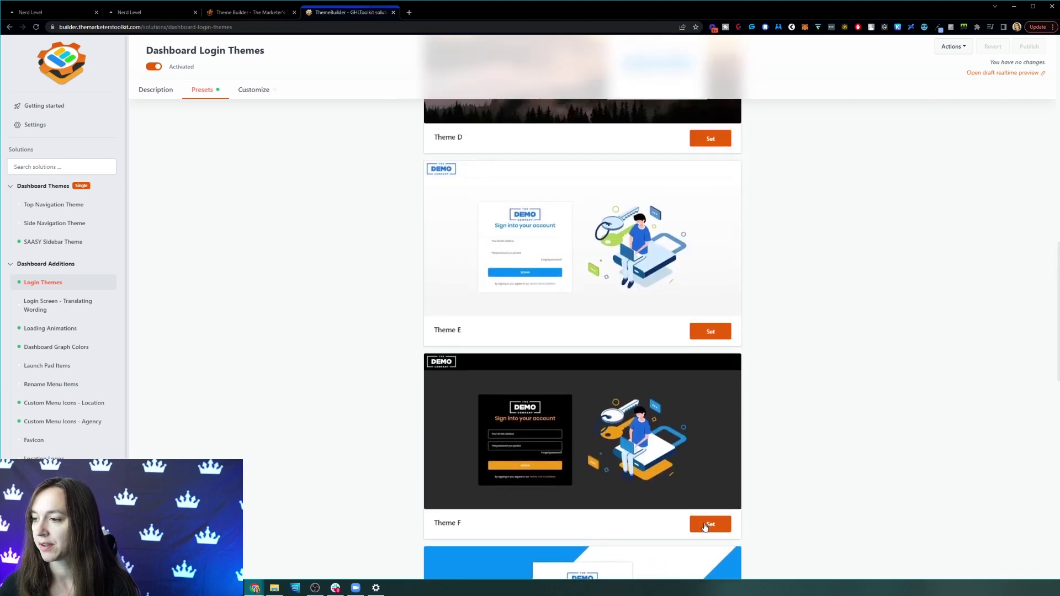
pyautogui.click(705, 528)
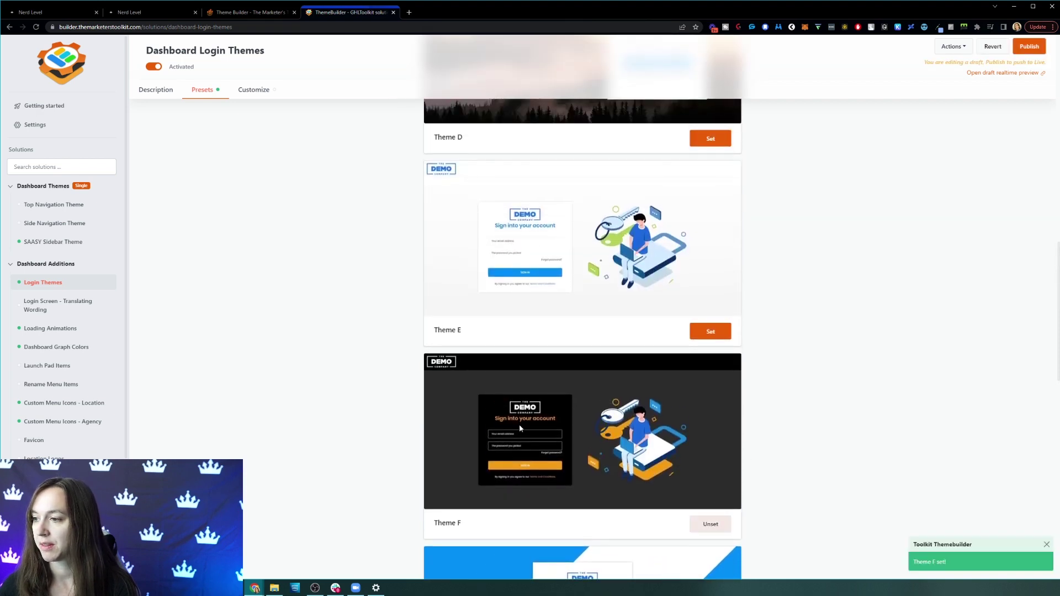
pyautogui.click(1028, 47)
pyautogui.click(609, 157)
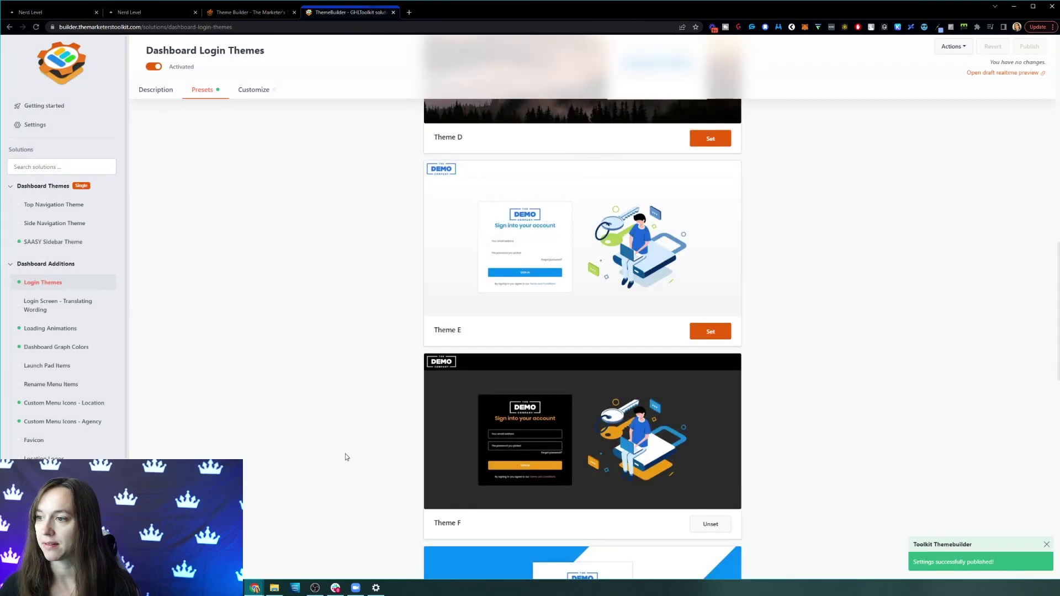
pyautogui.moveTo(270, 589)
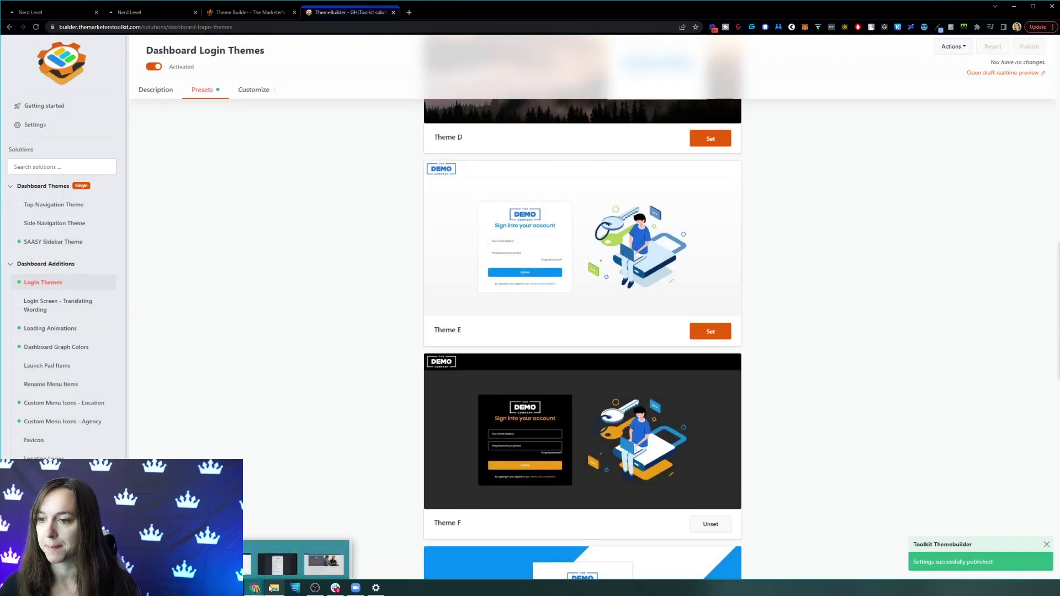
# - Reload the incognito login page to check Theme F's dark, orange-accented design, then minimize it
pyautogui.click(328, 562)
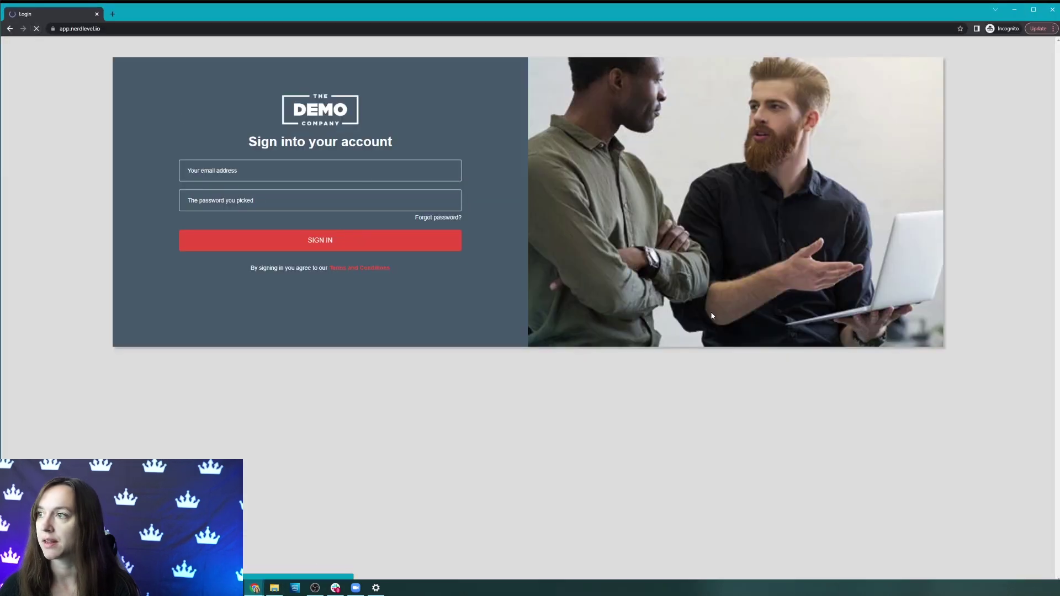
pyautogui.click(37, 28)
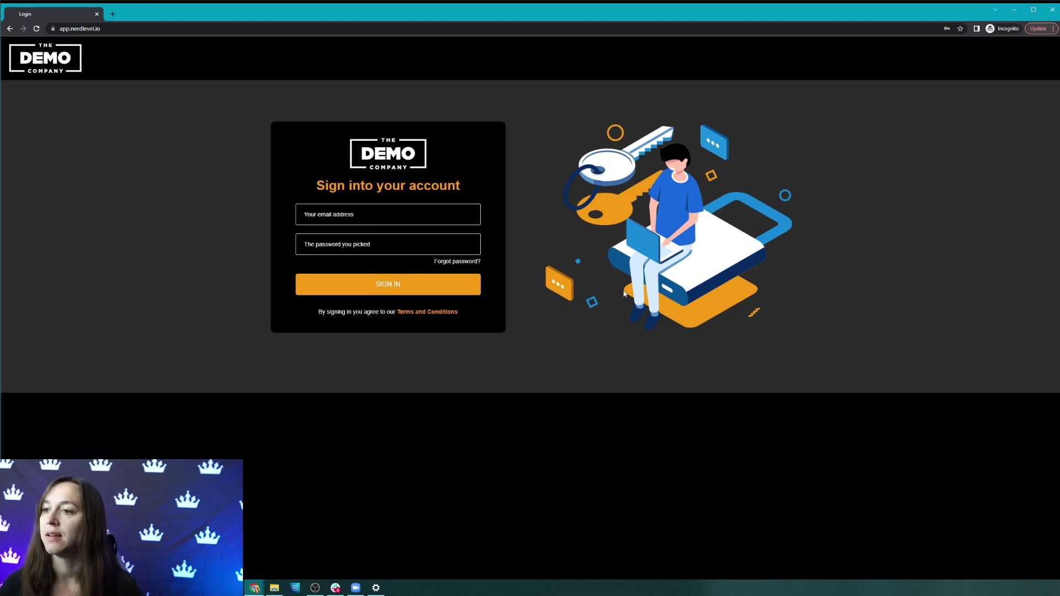
pyautogui.click(1018, 12)
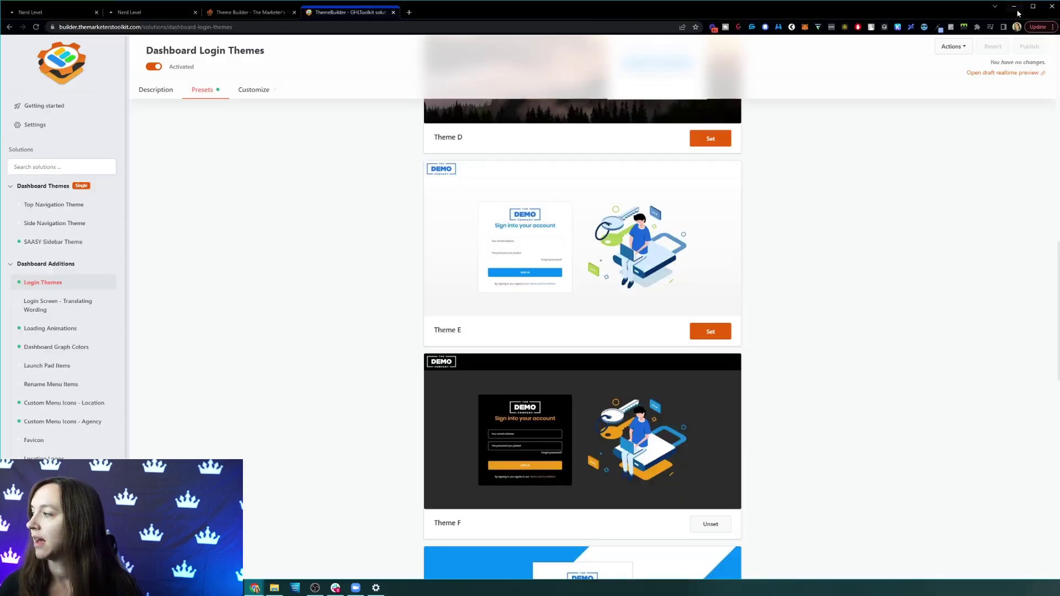
# - Expand Images on the Customize tab and view the current Body Image URL in a new tab
pyautogui.click(254, 91)
pyautogui.click(510, 209)
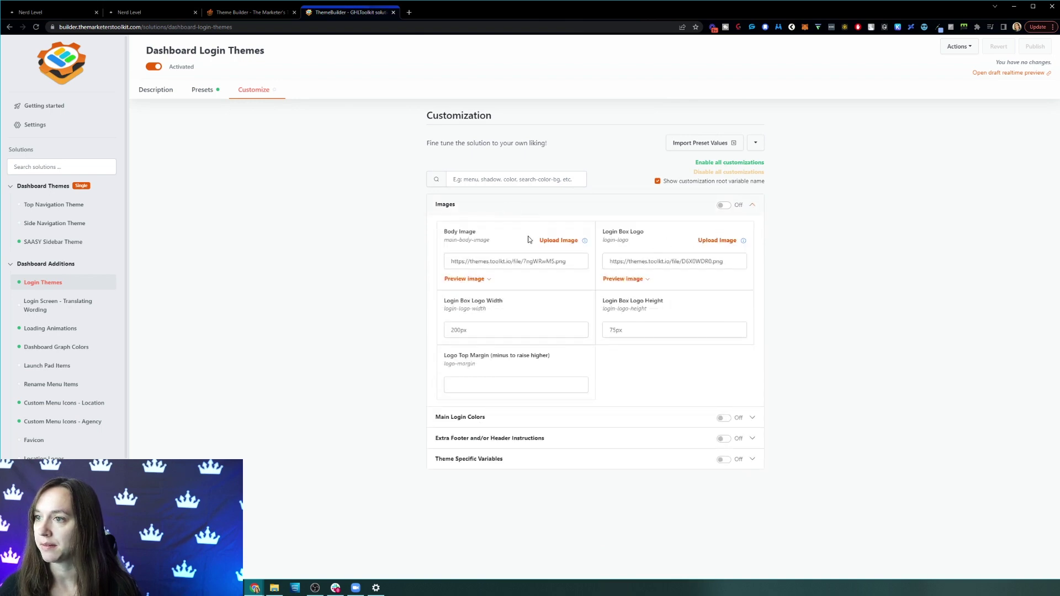
pyautogui.click(557, 241)
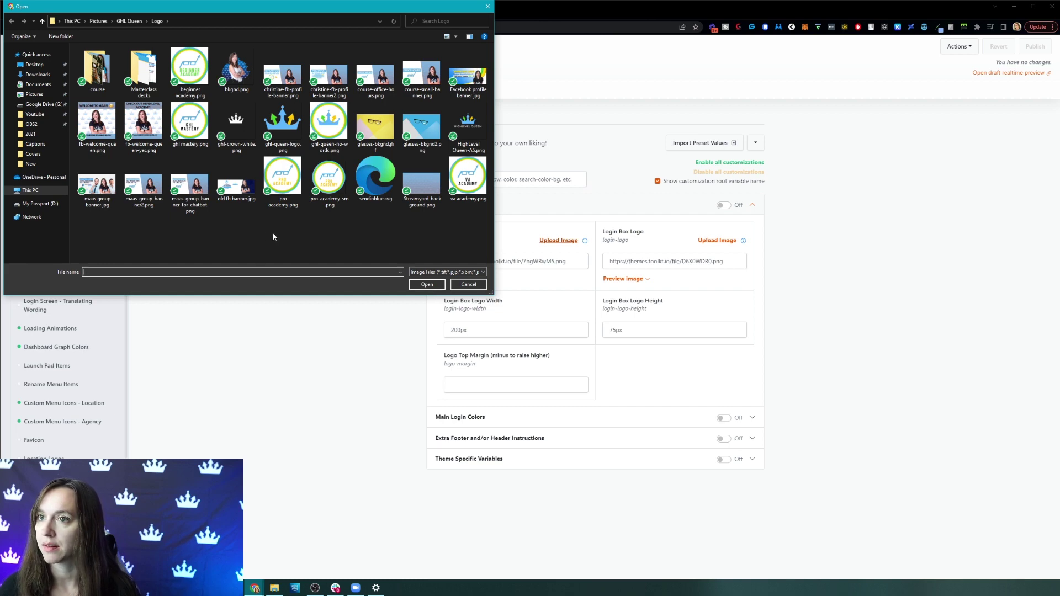
pyautogui.click(469, 283)
pyautogui.tripleClick(535, 260)
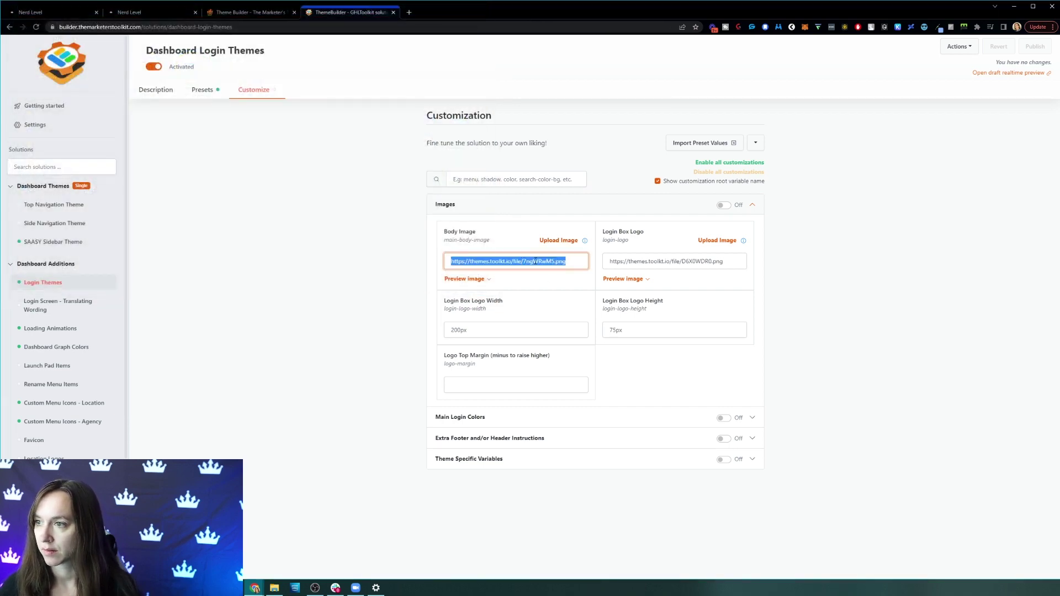
pyautogui.hotkey('ctrl', 'c')
pyautogui.click(409, 12)
pyautogui.hotkey('ctrl', 'v')
pyautogui.press('Return')
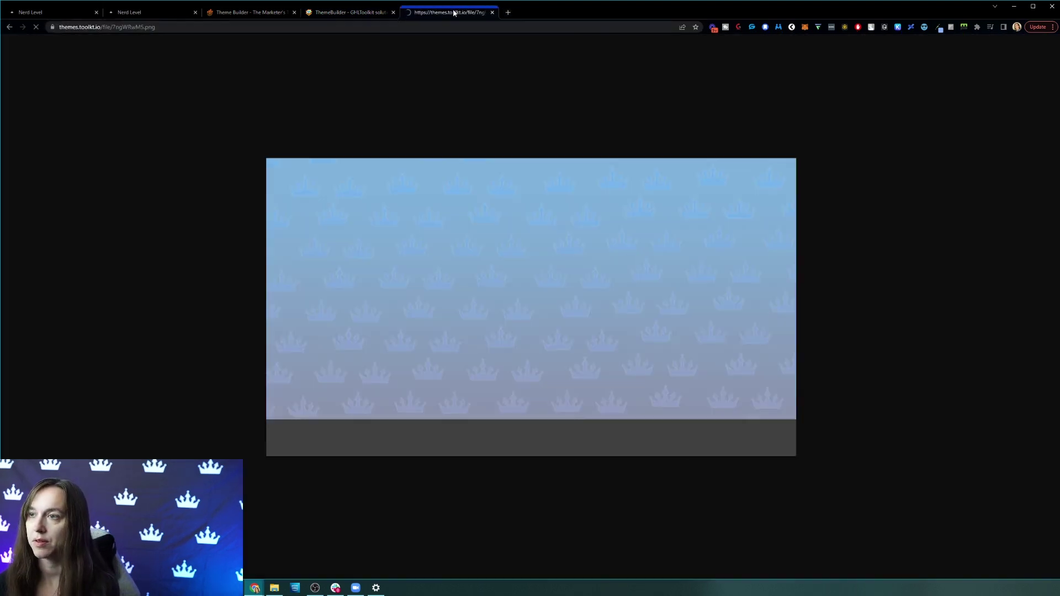
pyautogui.click(351, 12)
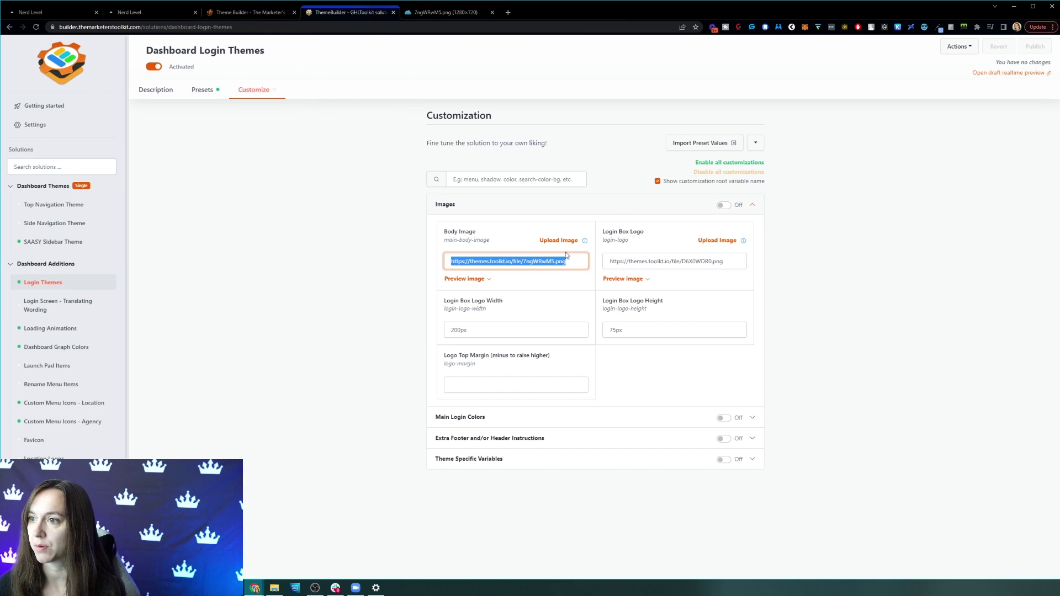
# - Clear the Body Image and Login Box Logo URLs
pyautogui.press('BackSpace')
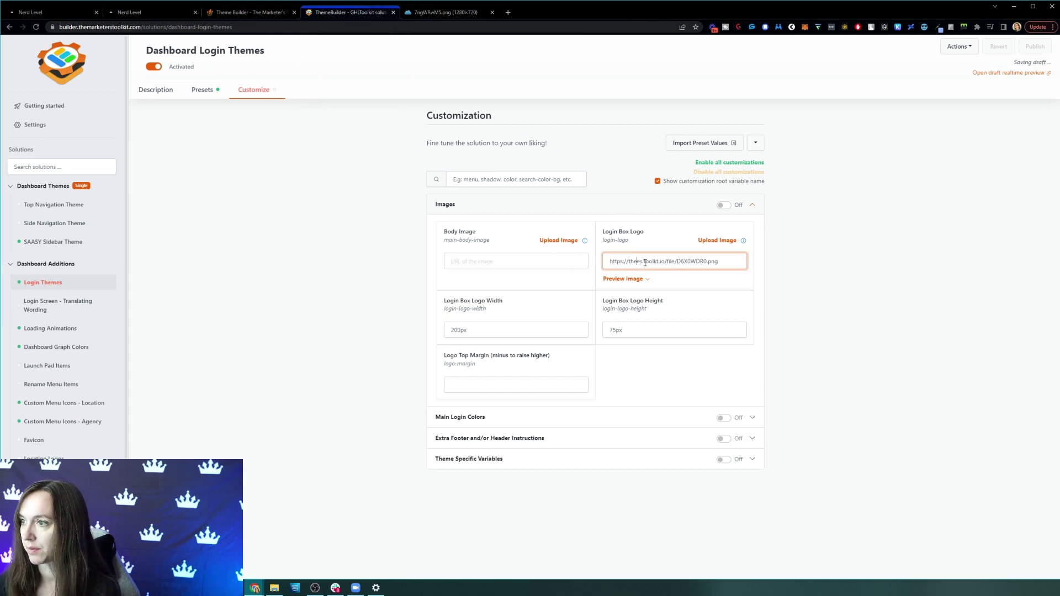
pyautogui.click(698, 264)
pyautogui.hotkey('ctrl', 'a')
pyautogui.press('BackSpace')
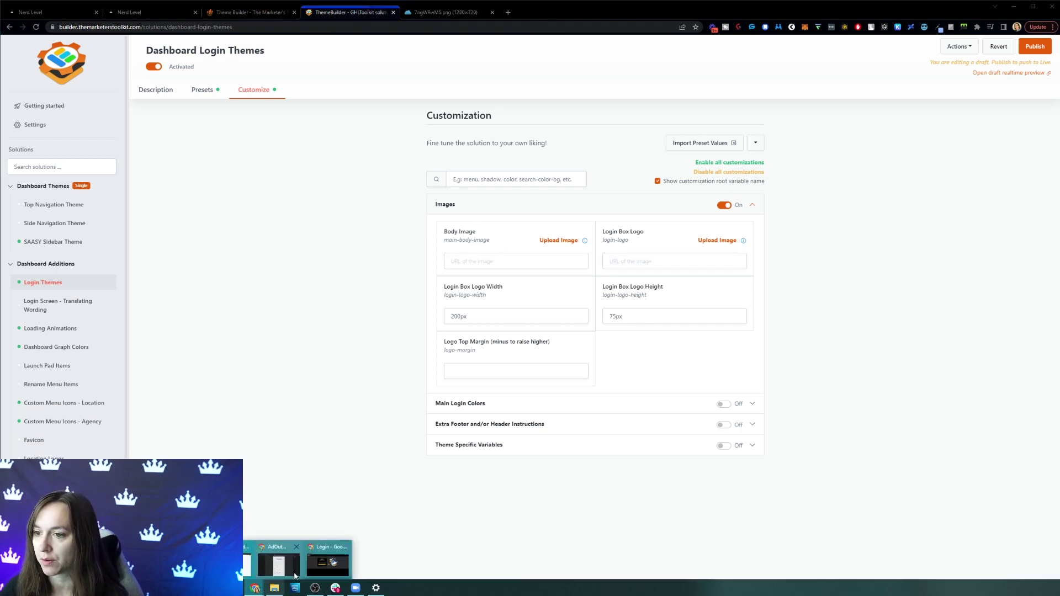
# - Upload ghl-queen-logo.png as the Login Box Logo
pyautogui.click(326, 559)
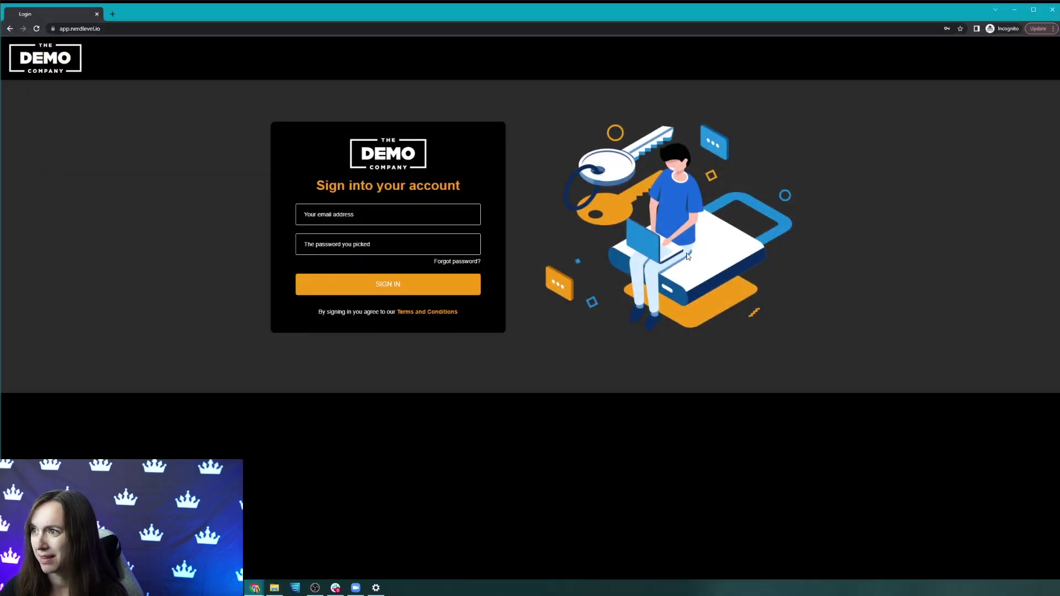
pyautogui.click(1015, 10)
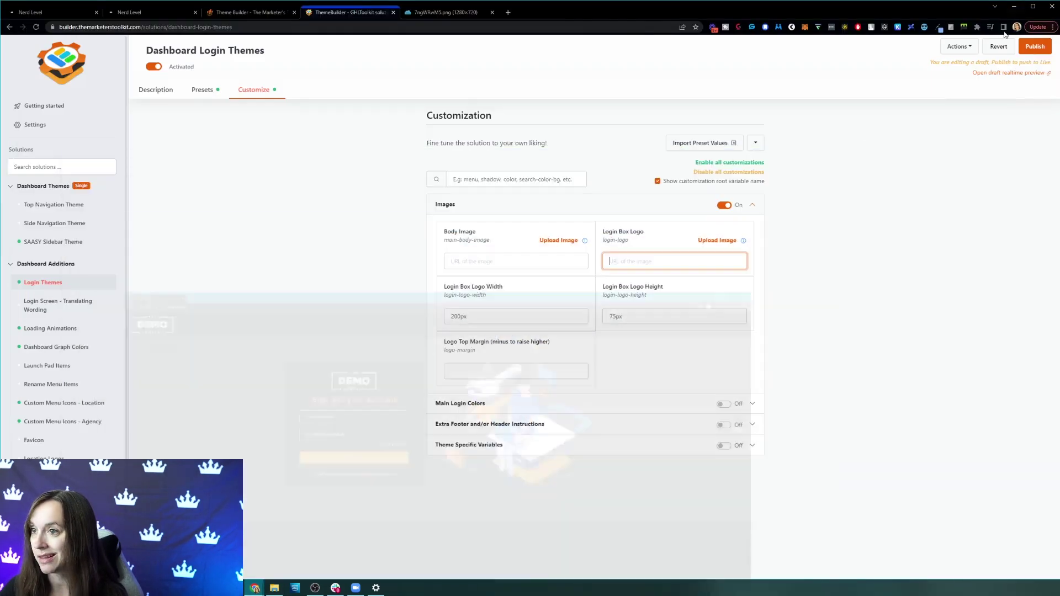
pyautogui.click(716, 241)
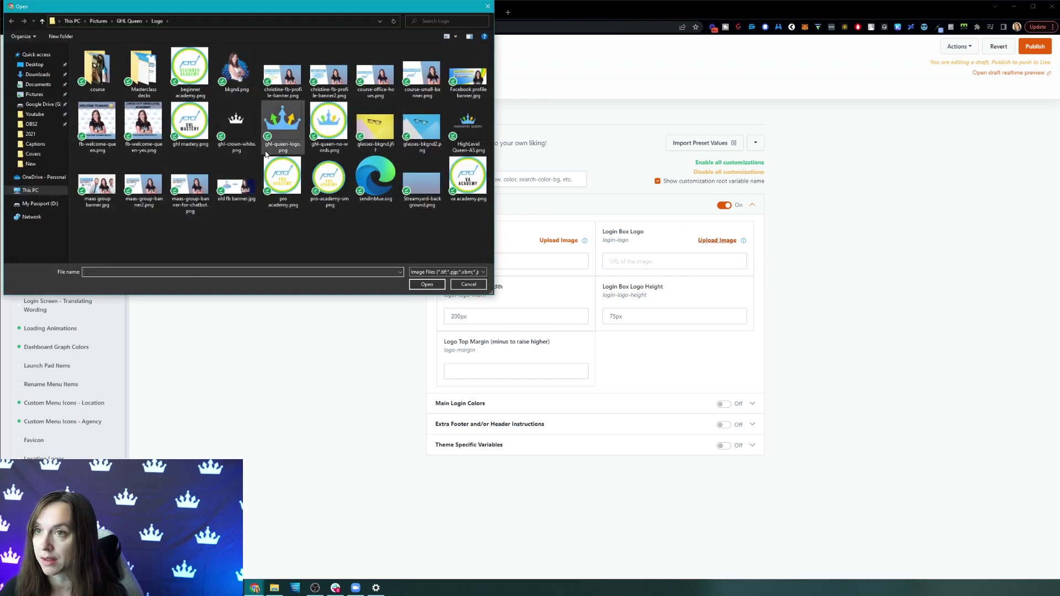
pyautogui.doubleClick(264, 144)
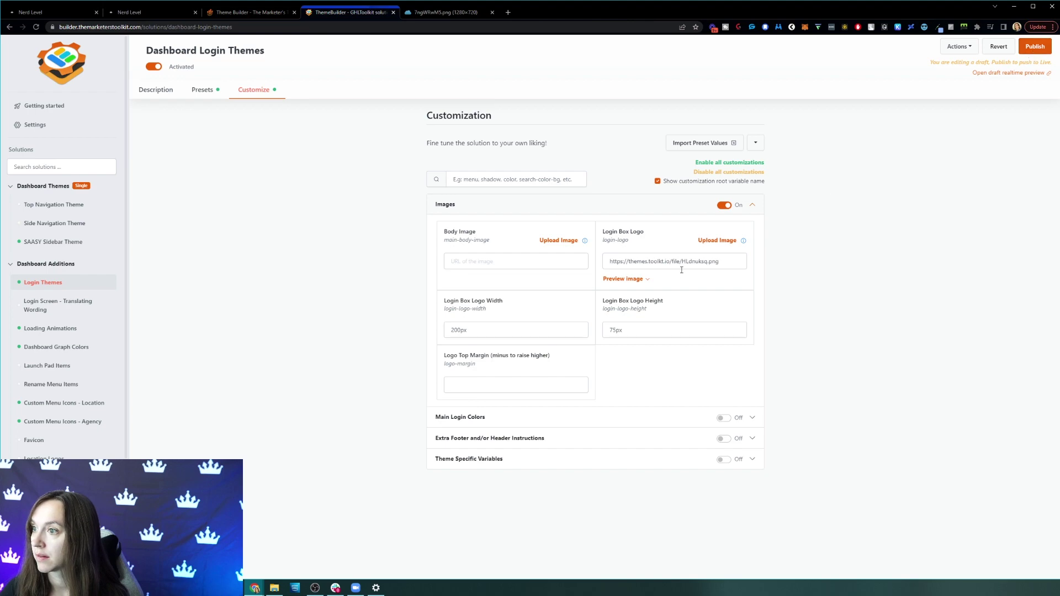
pyautogui.click(630, 280)
# - Publish the logo live, verify it on the reloaded login page, then start a Body Image upload
pyautogui.click(1035, 46)
pyautogui.click(610, 154)
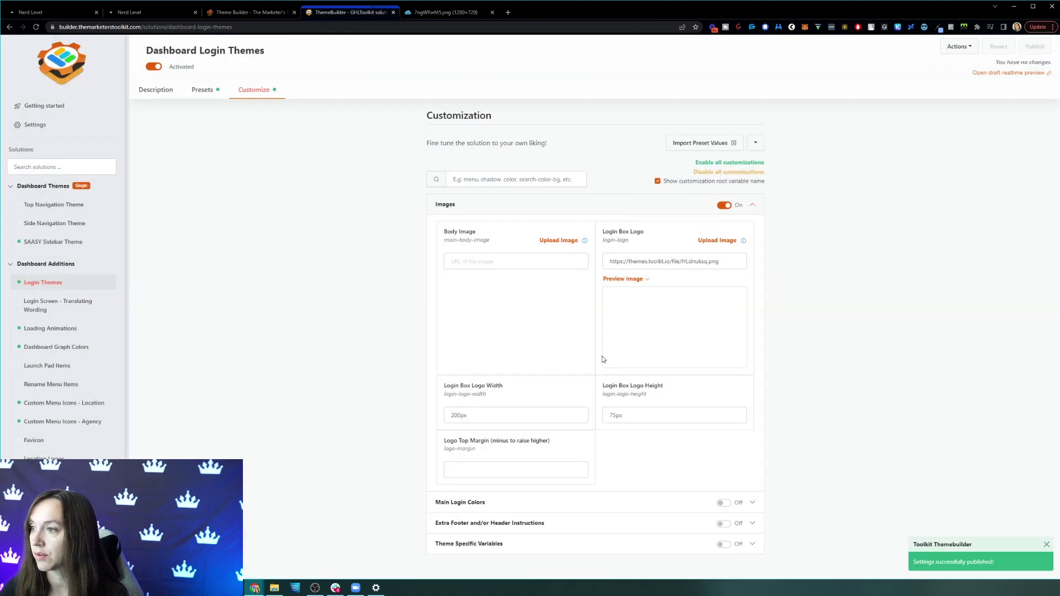
pyautogui.hotkey('alt', 'Tab')
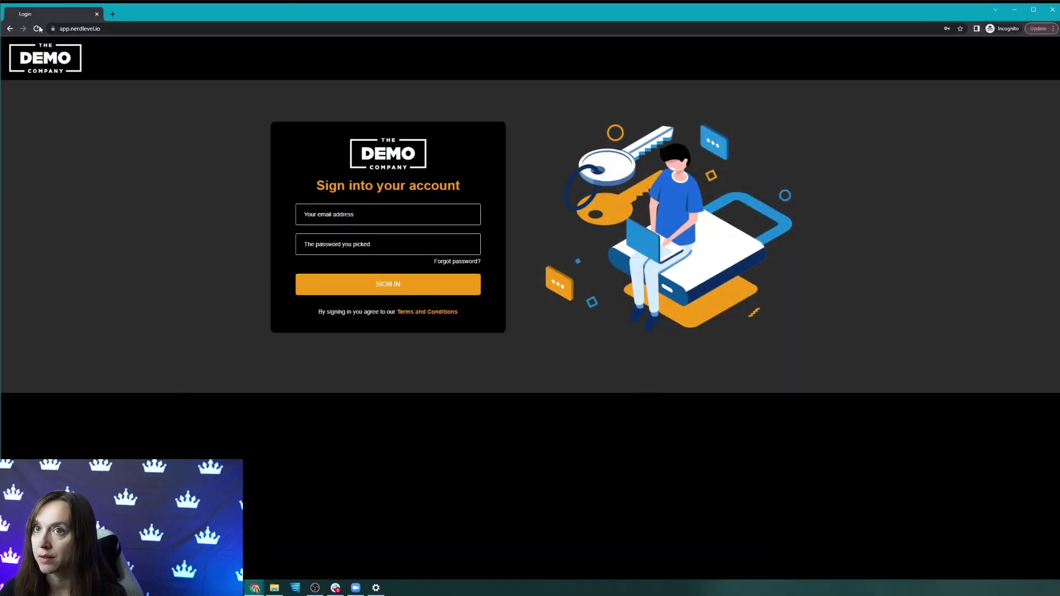
pyautogui.click(38, 28)
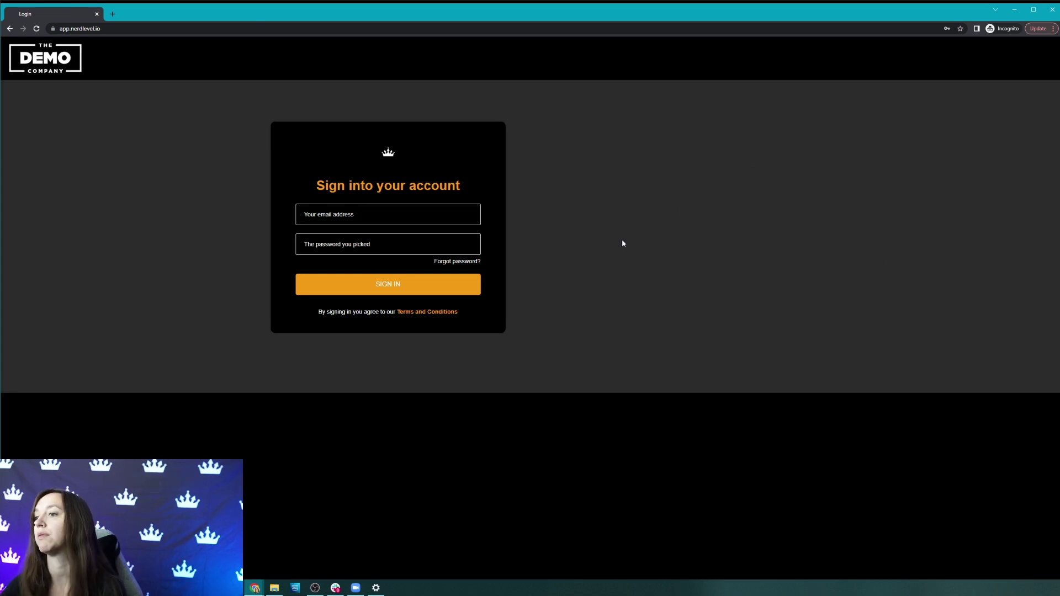
pyautogui.click(1014, 11)
pyautogui.click(542, 261)
pyautogui.click(560, 240)
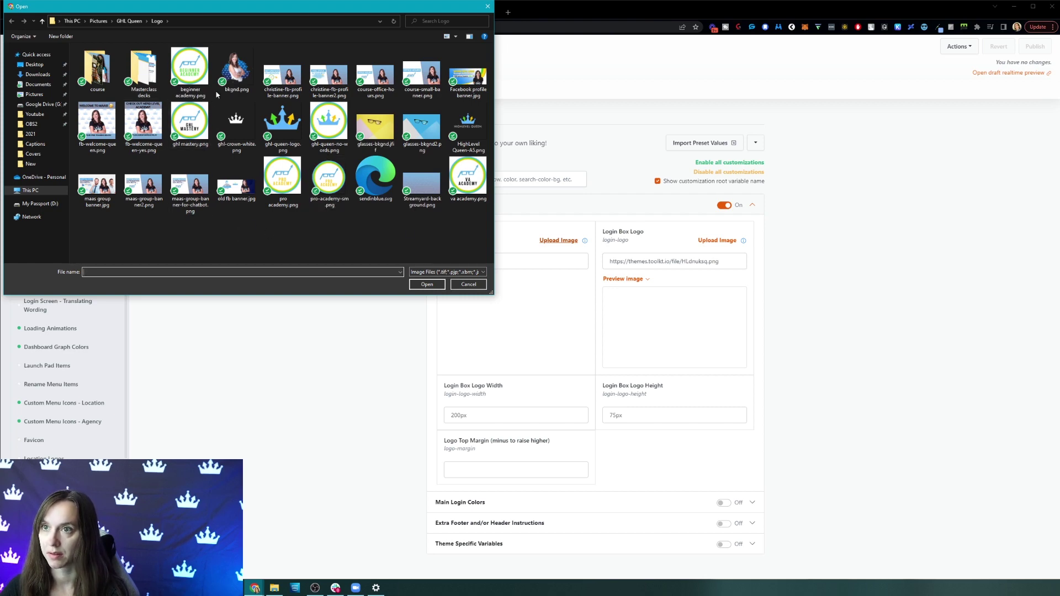
# - Choose bkgnd.png as the body image, publish it live, and reload the login page to view it
pyautogui.doubleClick(232, 79)
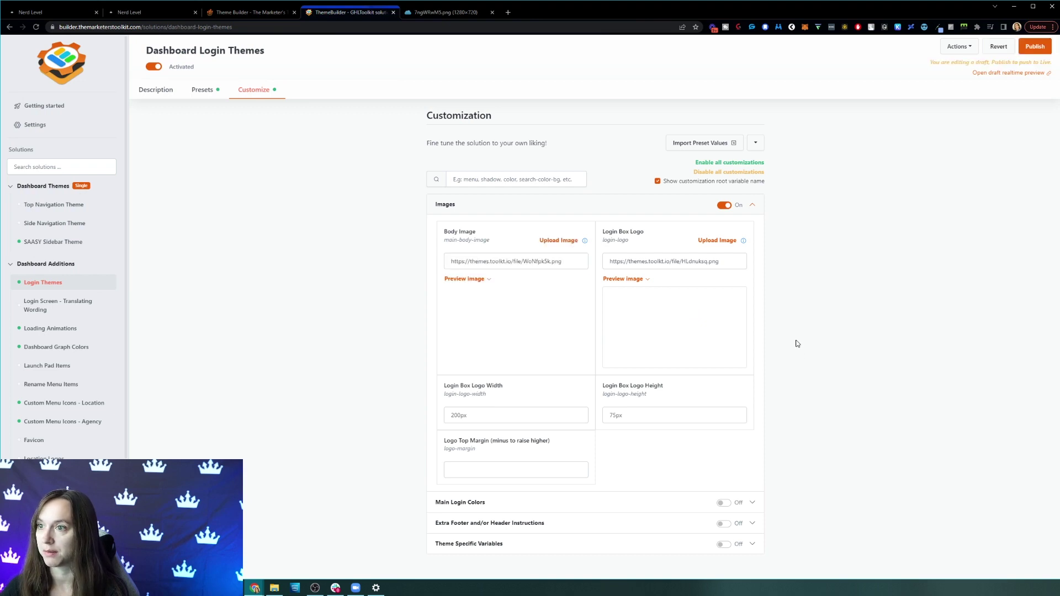
pyautogui.click(1043, 43)
pyautogui.click(609, 154)
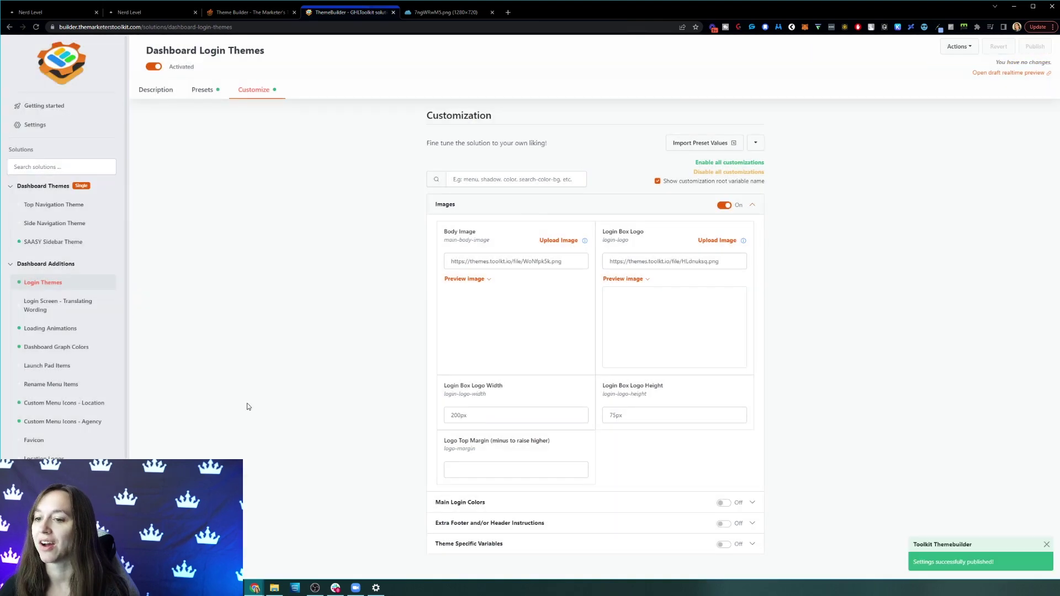
pyautogui.moveTo(255, 587)
pyautogui.click(329, 560)
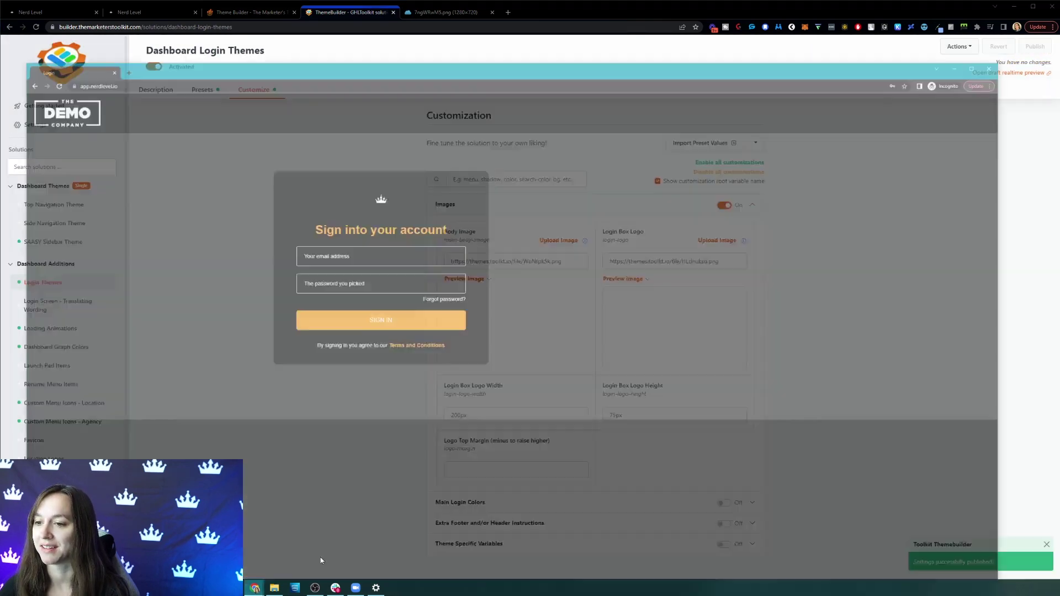
pyautogui.click(37, 28)
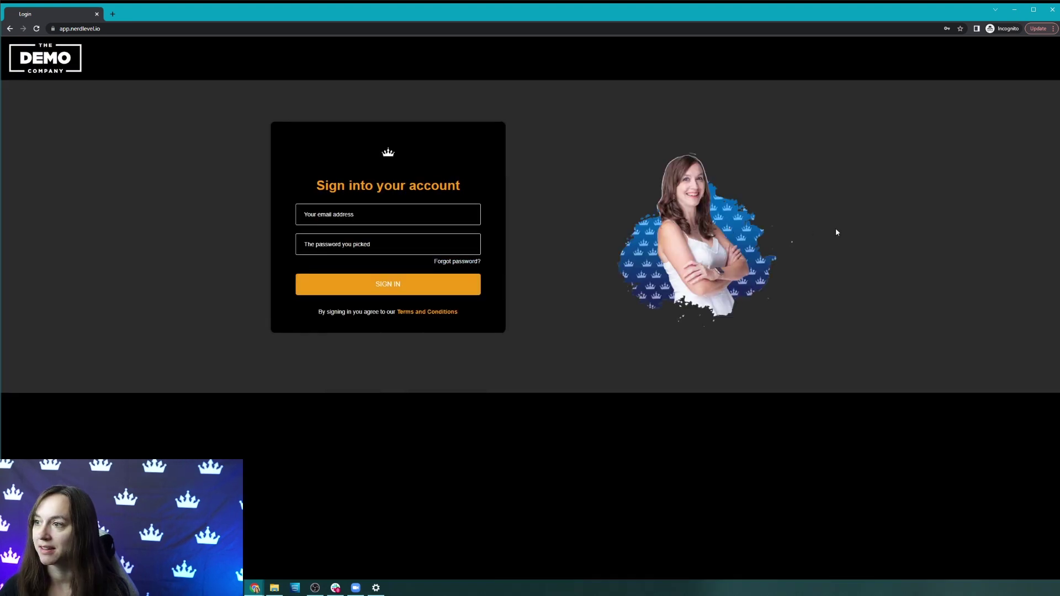
pyautogui.click(1014, 10)
# - Scroll the presets list to Theme G, set it as the login theme and confirm
pyautogui.click(215, 90)
pyautogui.scroll(-9, 757, 380)
pyautogui.scroll(-10, 756, 378)
pyautogui.scroll(-3, 718, 347)
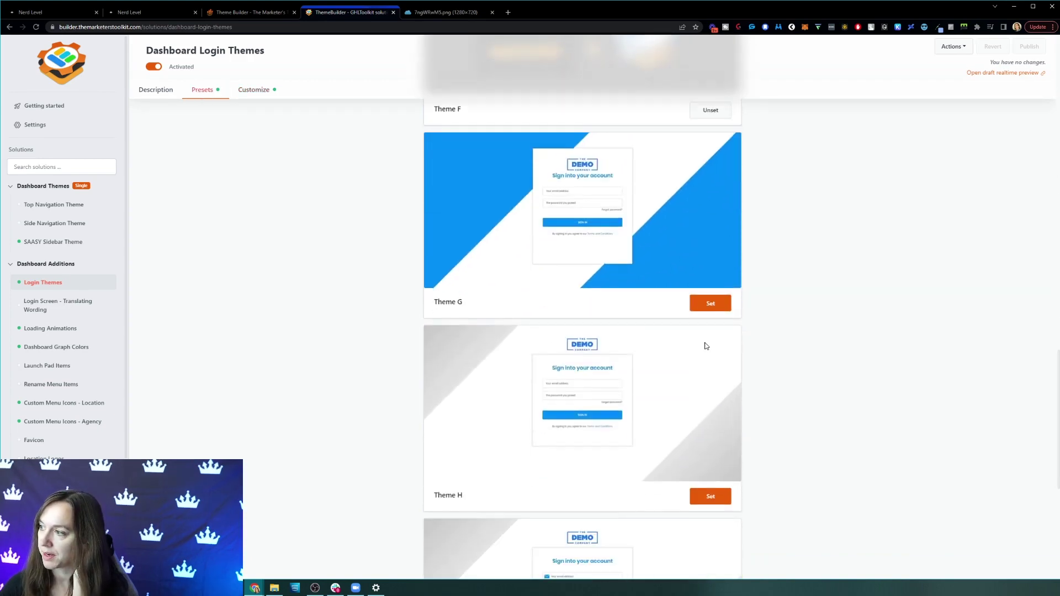
pyautogui.scroll(1, 511, 219)
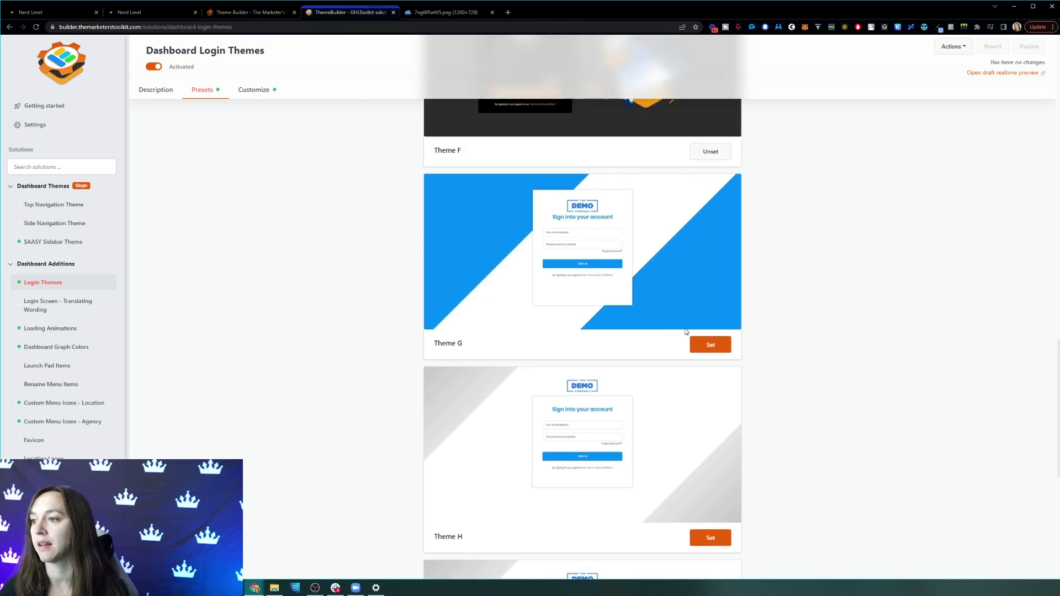
pyautogui.scroll(-4, 686, 332)
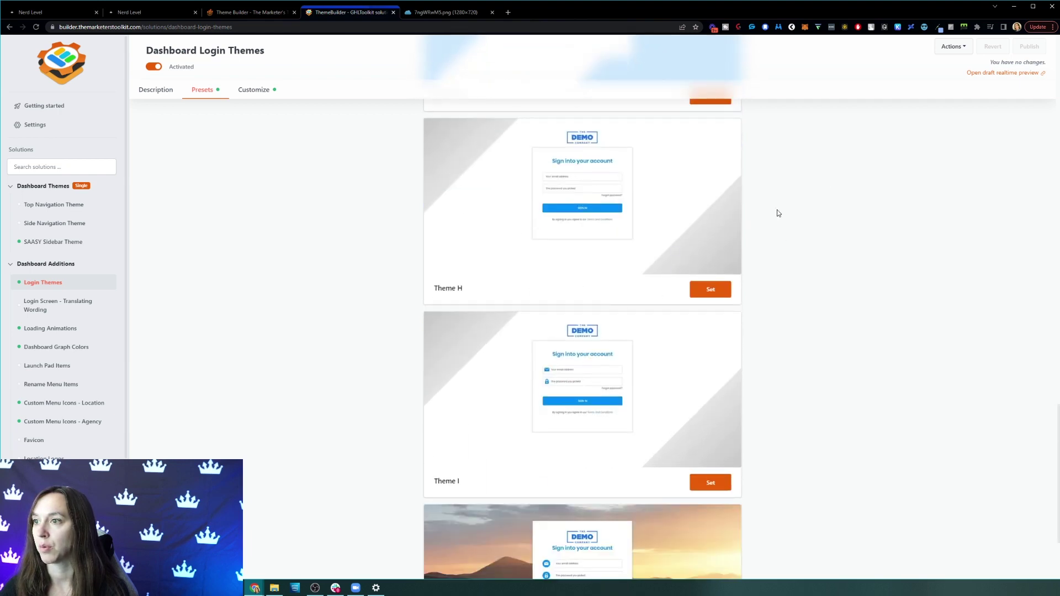
pyautogui.scroll(-2, 698, 238)
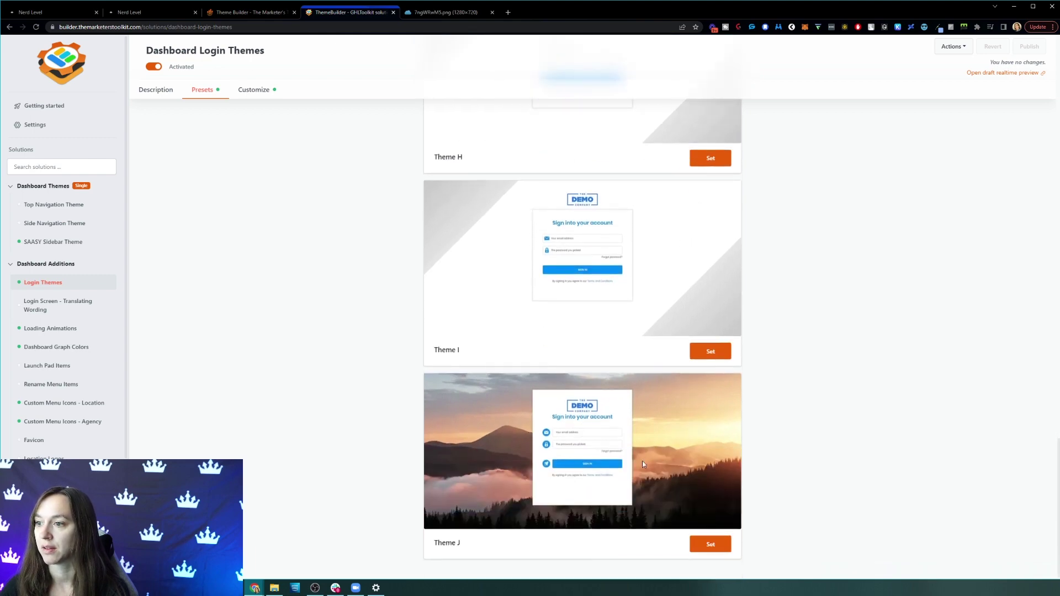
pyautogui.scroll(6, 668, 438)
pyautogui.click(698, 381)
pyautogui.click(610, 156)
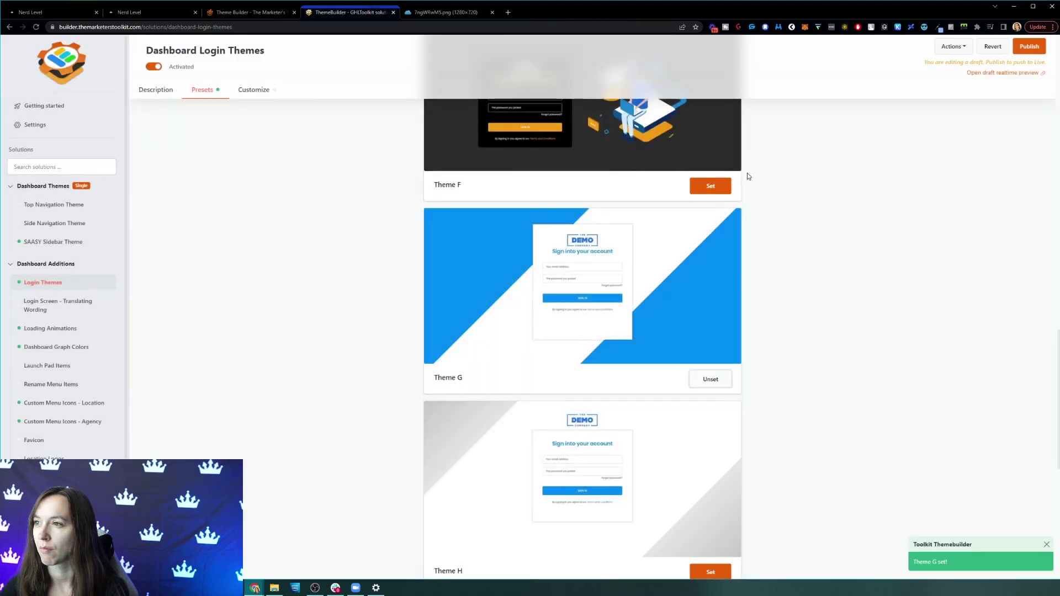
pyautogui.scroll(10, 463, 339)
# - In the Images settings, clear the Body Image URL and upload a custom Login Box Logo
pyautogui.click(255, 90)
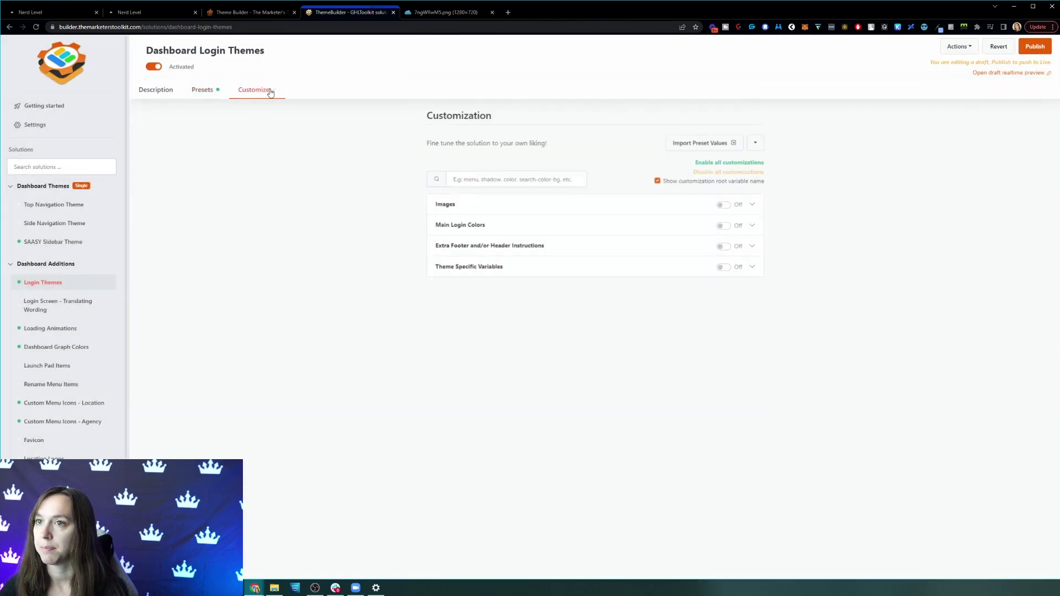
pyautogui.click(486, 206)
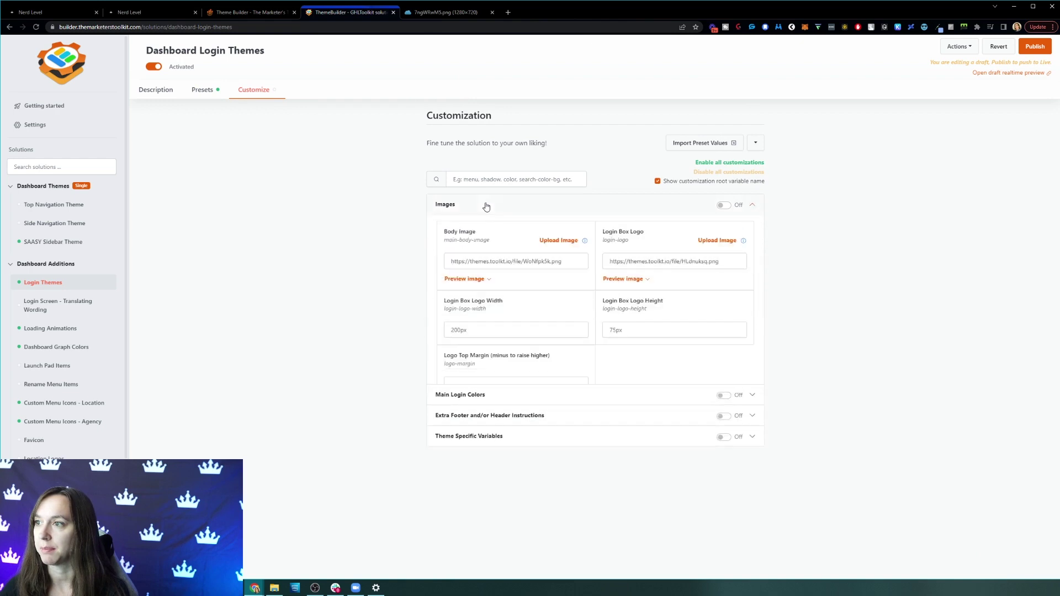
pyautogui.click(558, 257)
pyautogui.hotkey('ctrl', 'a')
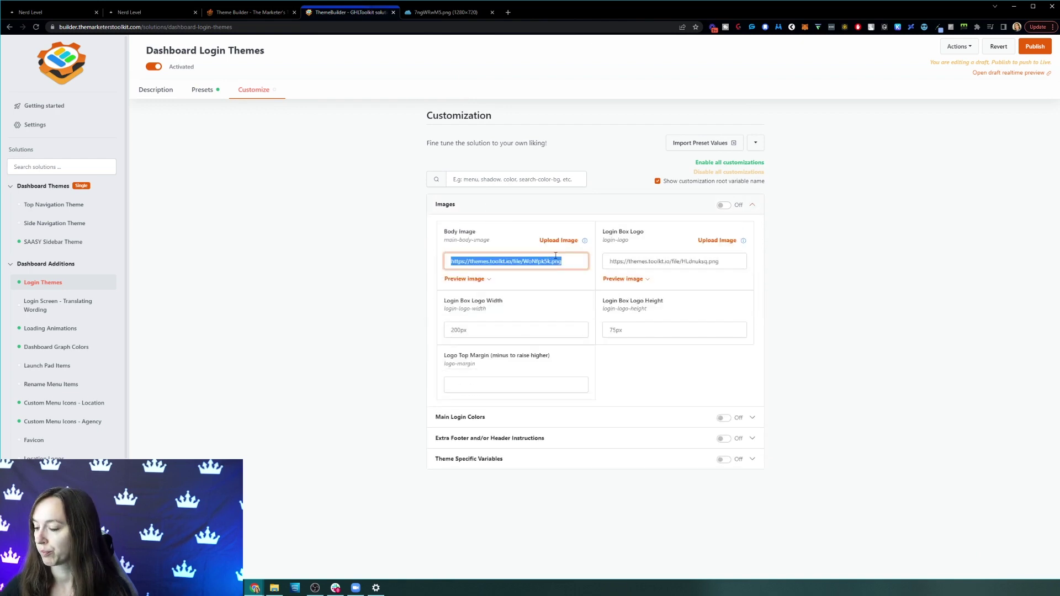
pyautogui.press('BackSpace')
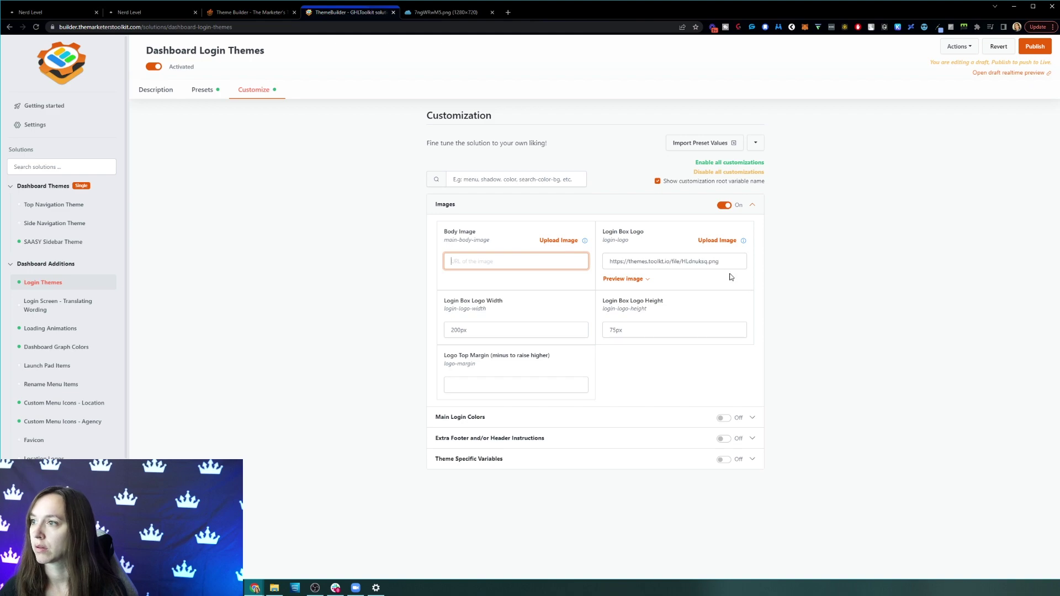
pyautogui.click(717, 240)
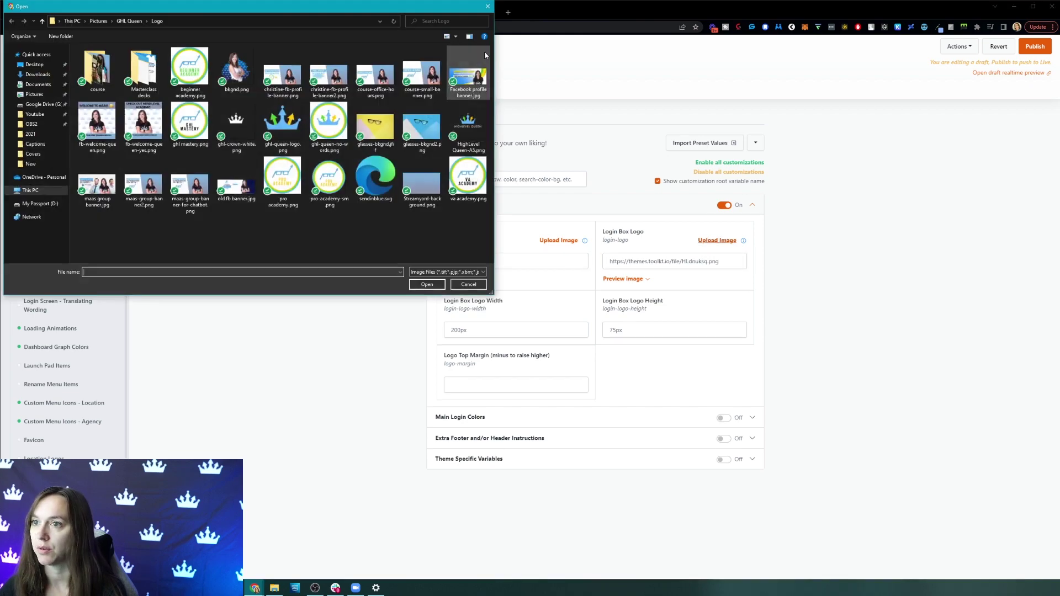
pyautogui.doubleClick(283, 126)
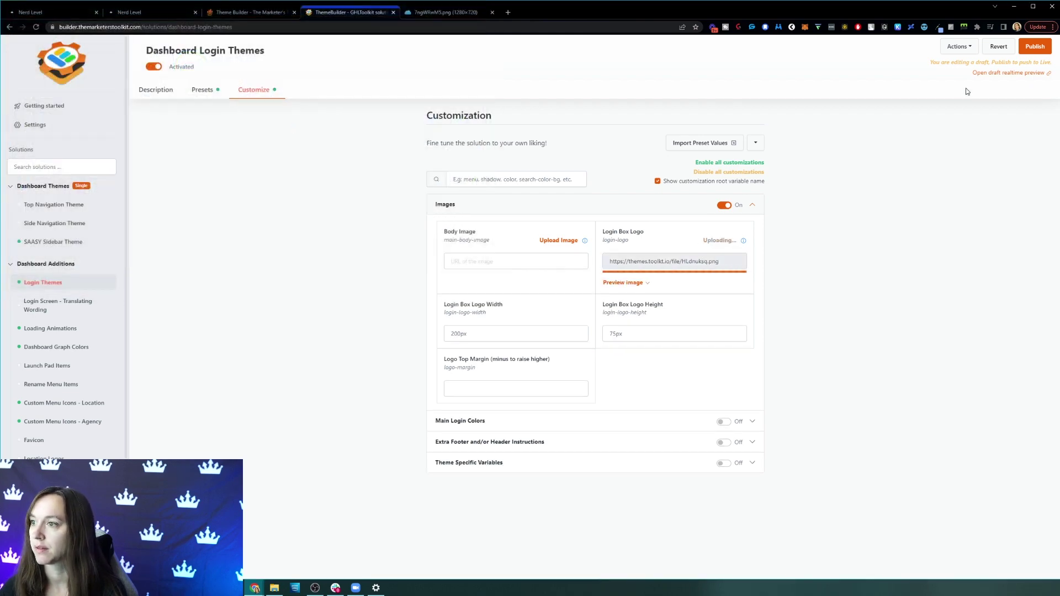
# - Publish Theme G live and reload the incognito login page to check the new design
pyautogui.click(1044, 48)
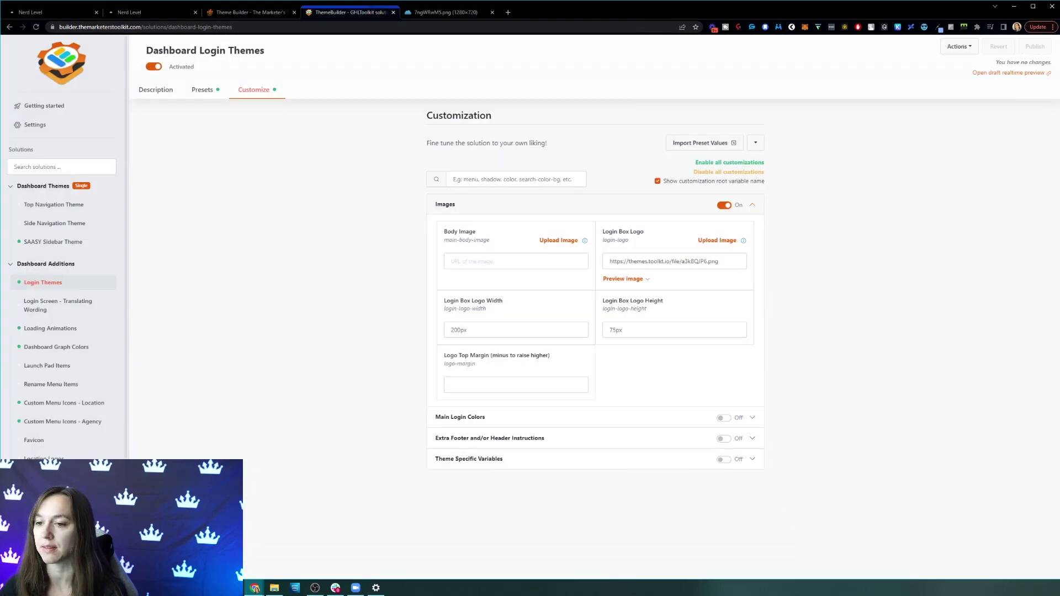
pyautogui.moveTo(254, 588)
pyautogui.click(318, 574)
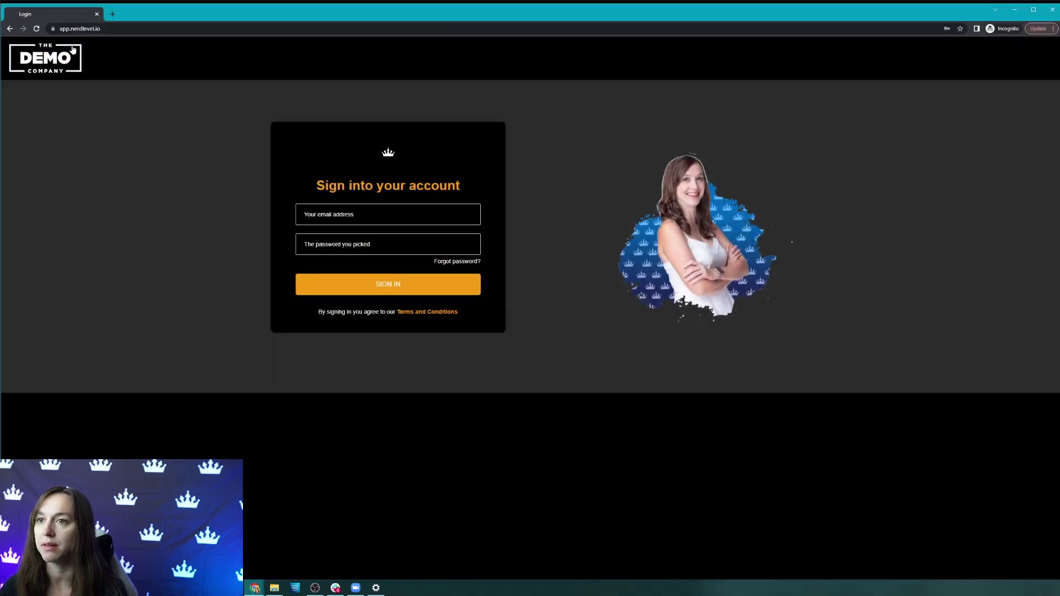
pyautogui.click(34, 28)
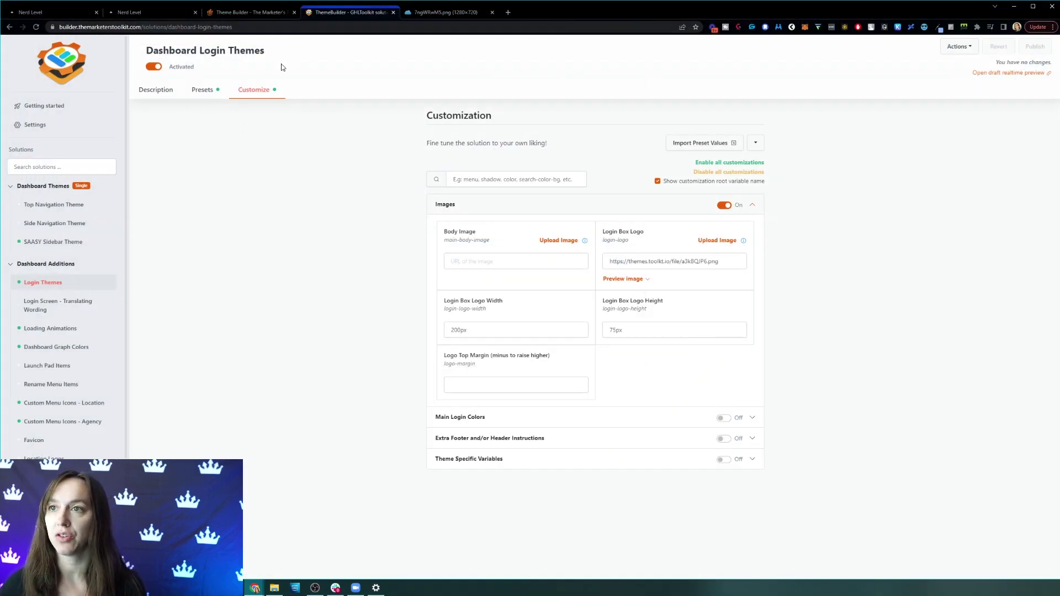
pyautogui.click(270, 18)
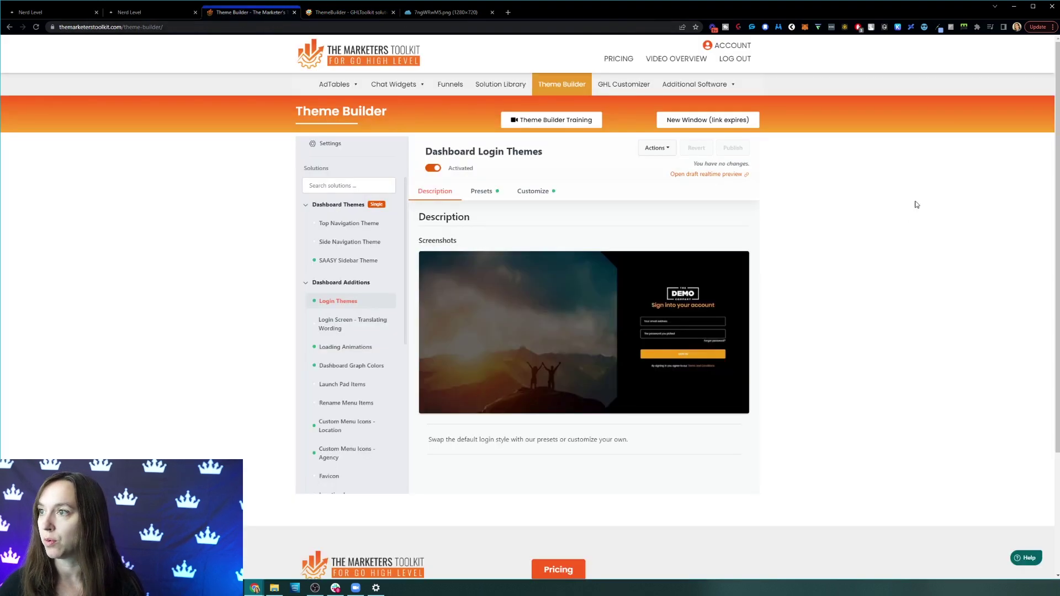
# - On the pricing page, switch Theme Builder Membership to its $997 lifetime price and view the plan comparison table
pyautogui.click(618, 58)
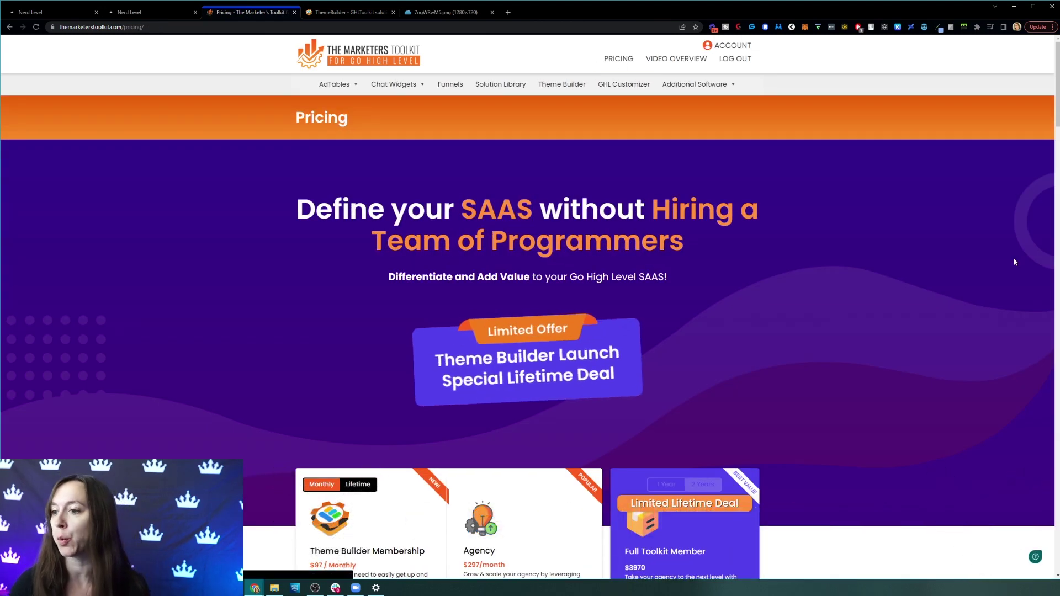
pyautogui.scroll(-2, 817, 320)
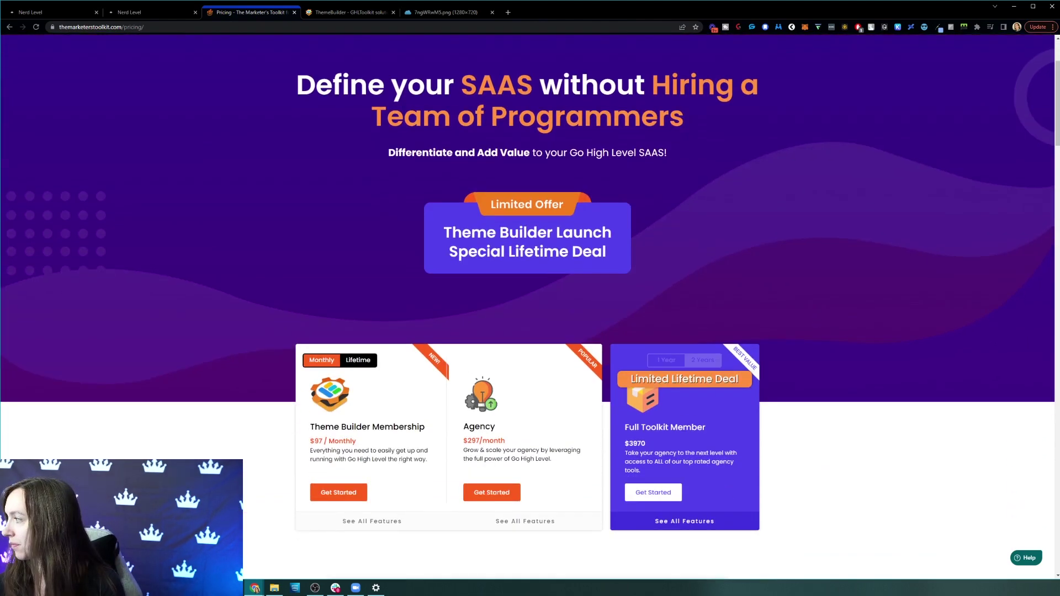
pyautogui.hotkey('alt', 'Tab')
pyautogui.scroll(-4, 880, 336)
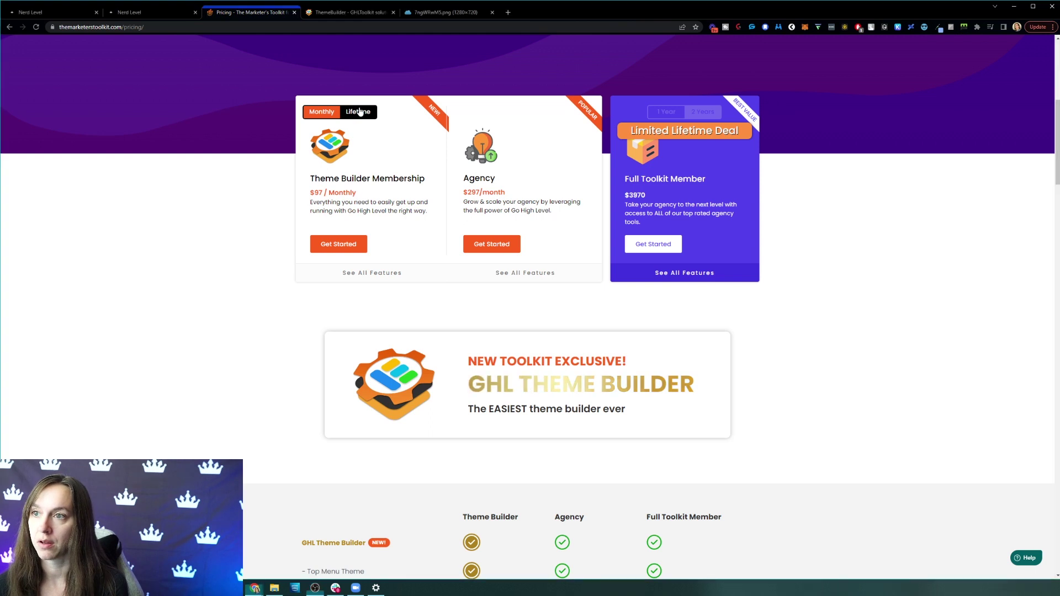
pyautogui.click(327, 114)
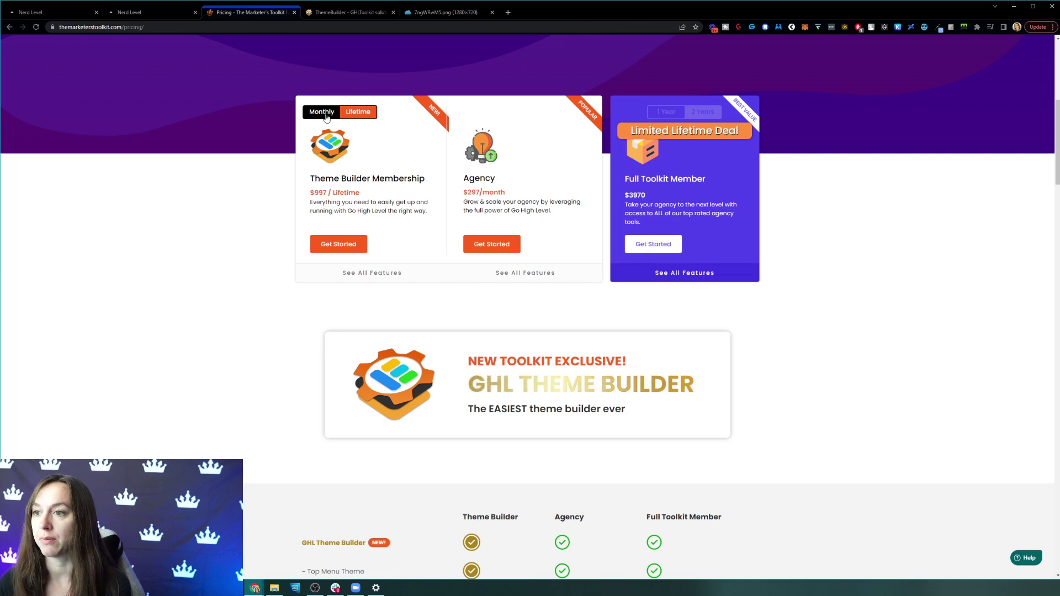
pyautogui.scroll(-6, 246, 208)
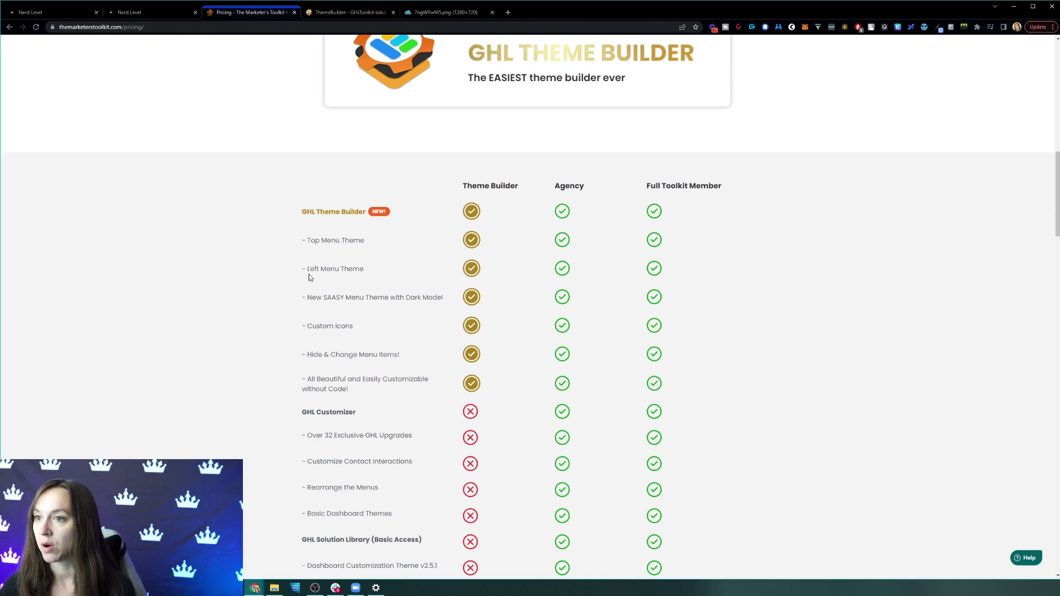
pyautogui.scroll(-3, 311, 277)
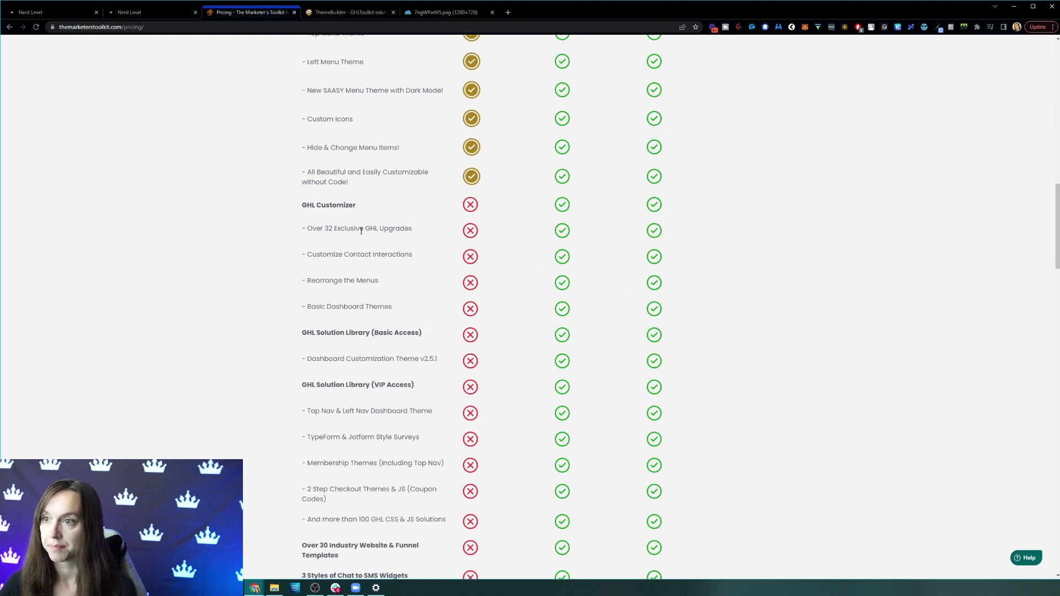
pyautogui.scroll(-1, 370, 239)
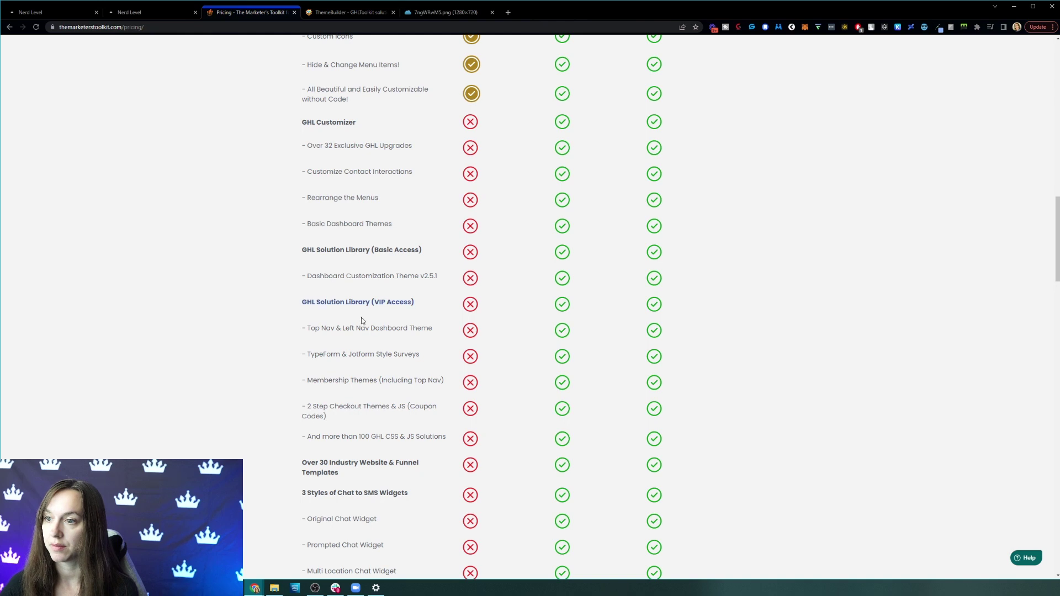
pyautogui.moveTo(308, 355); pyautogui.dragTo(425, 356)
pyautogui.click(428, 358)
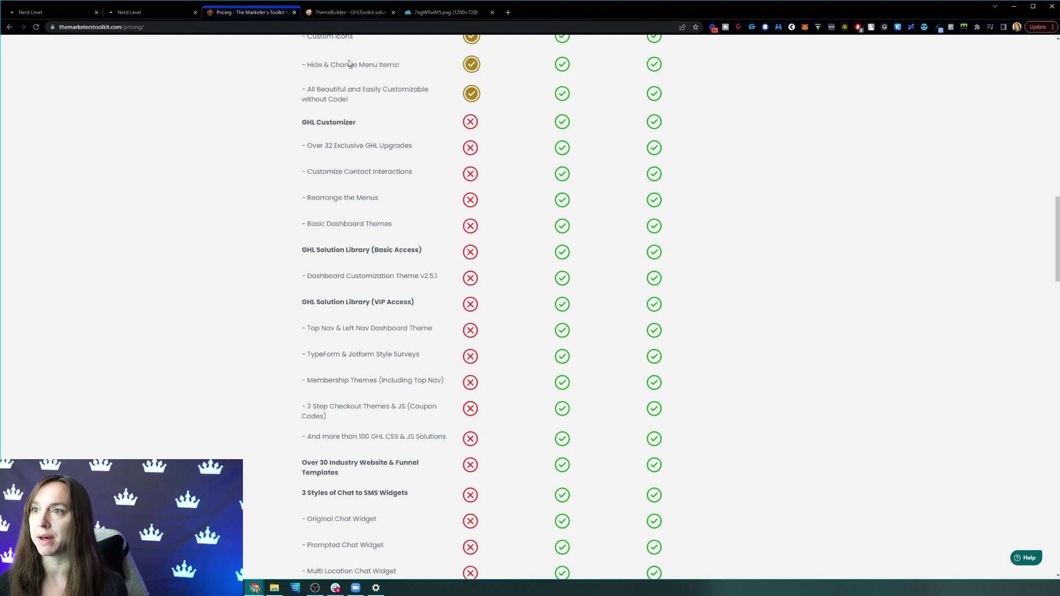
pyautogui.click(145, 18)
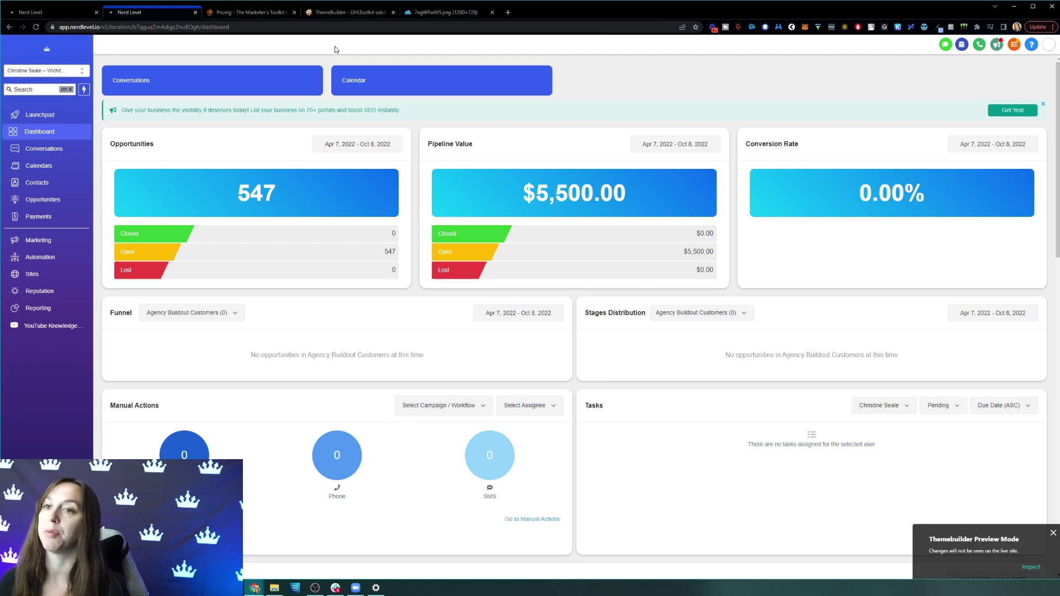
pyautogui.click(252, 11)
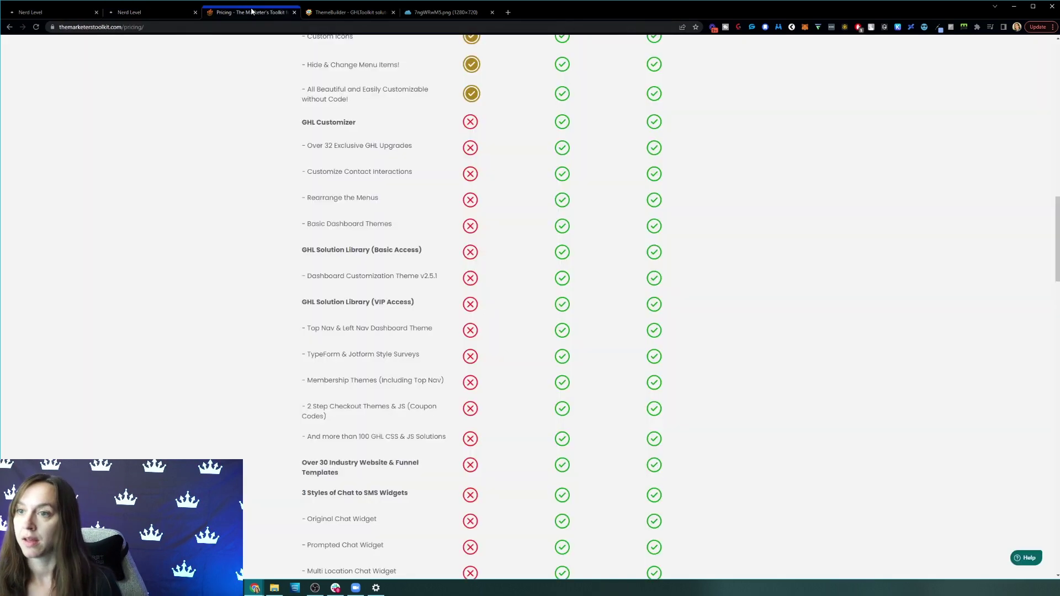
pyautogui.scroll(4, 776, 308)
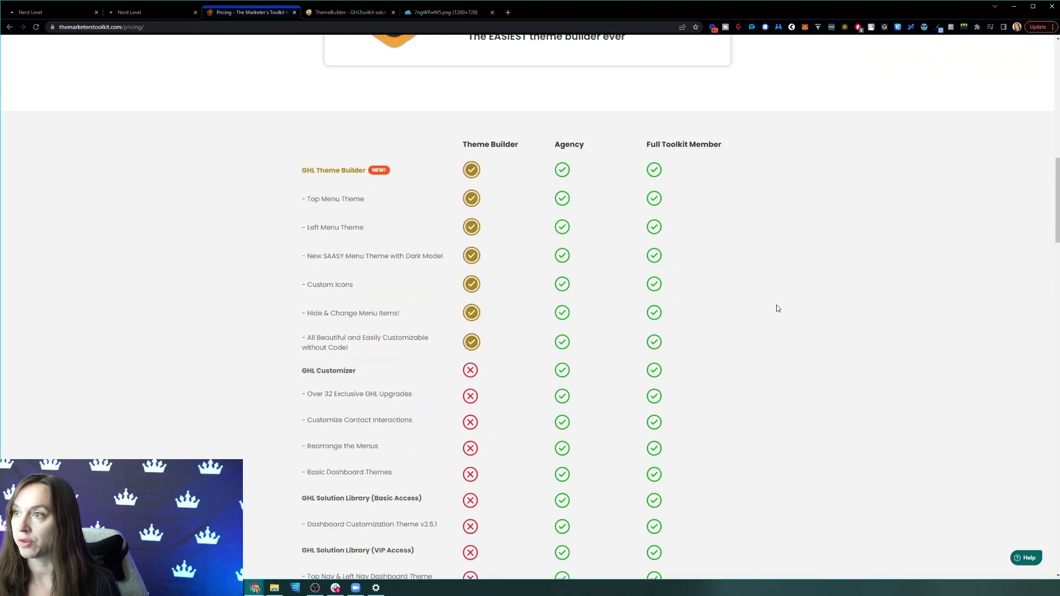
pyautogui.scroll(-5, 776, 306)
pyautogui.scroll(4, 776, 306)
pyautogui.scroll(-12, 756, 268)
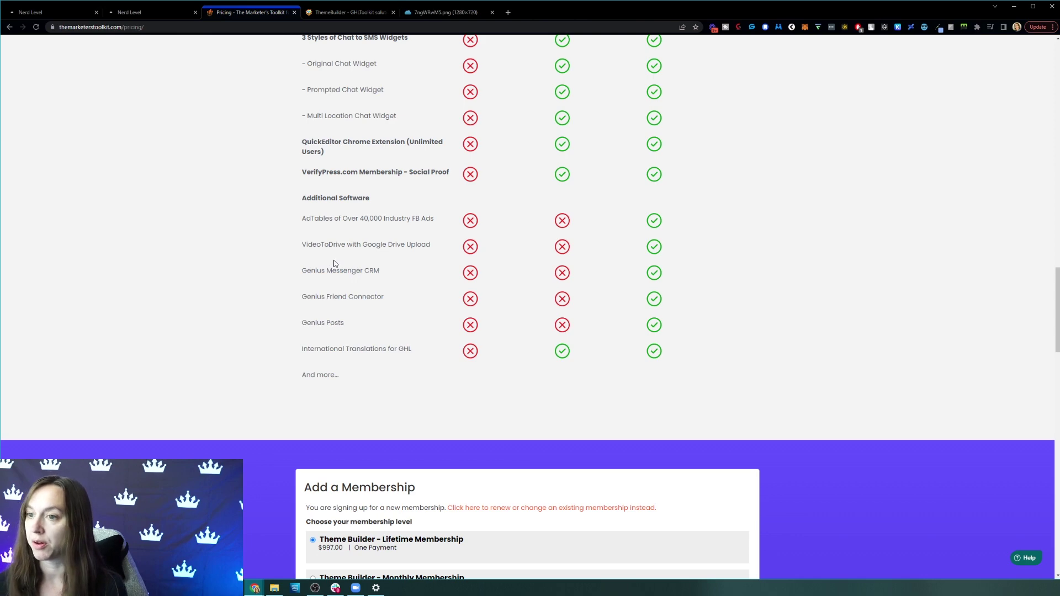
pyautogui.scroll(20, 335, 264)
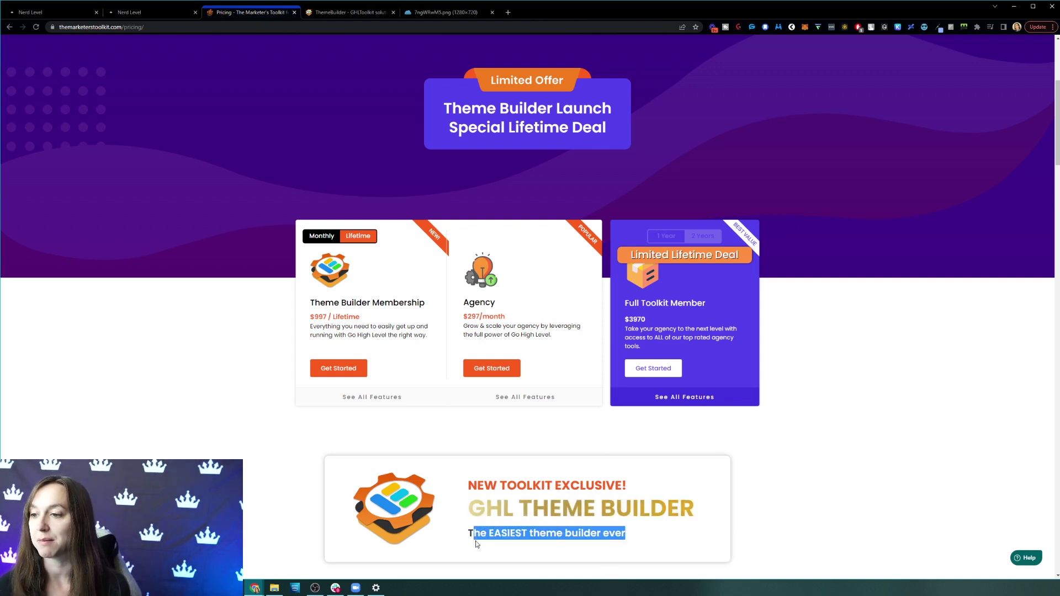
pyautogui.click(716, 531)
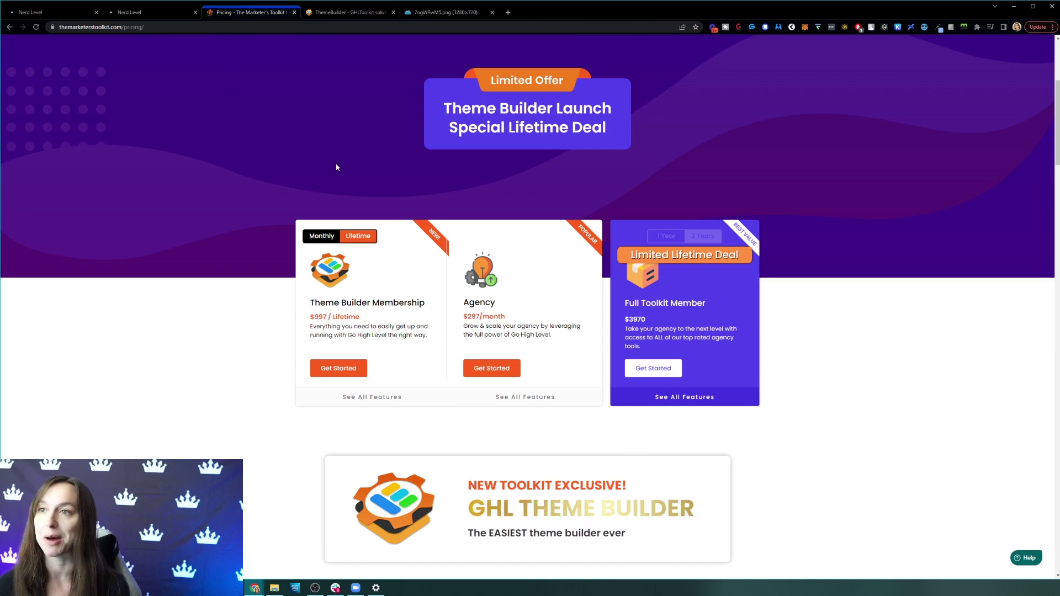